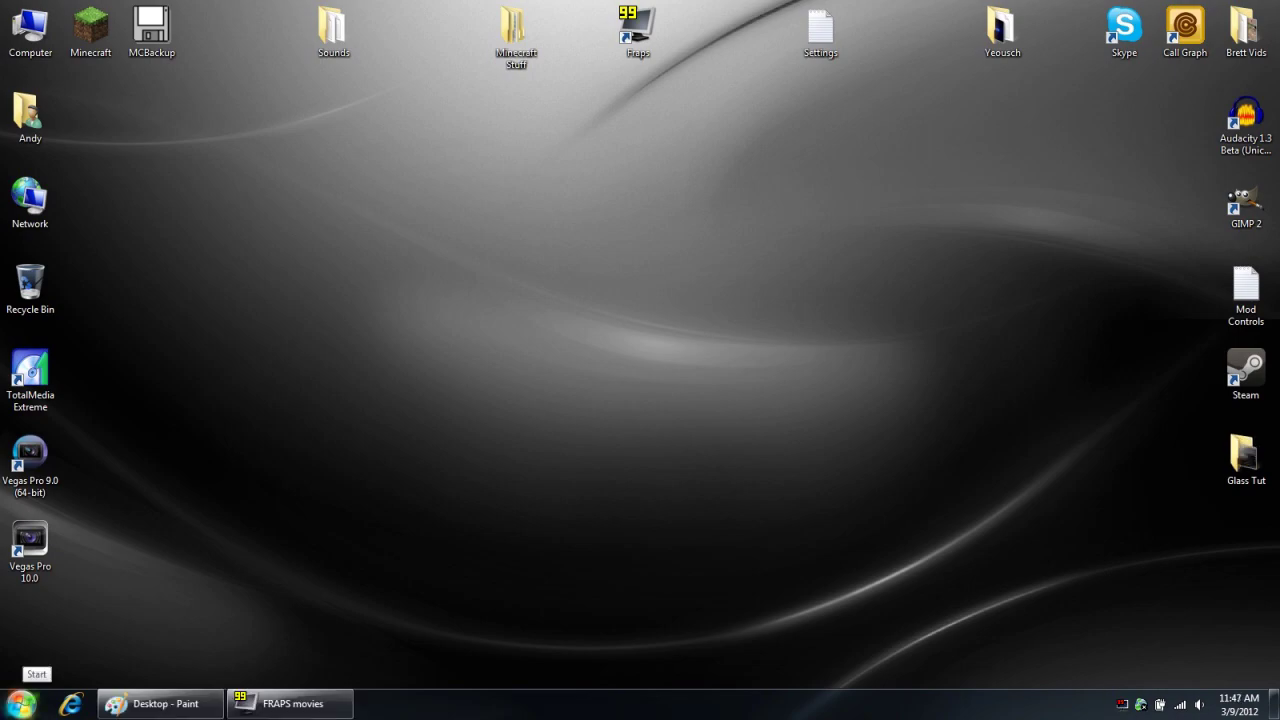
Open the %appdata% location through the Run command and go into its .minecraft\bin folder.
left_click(20, 704)
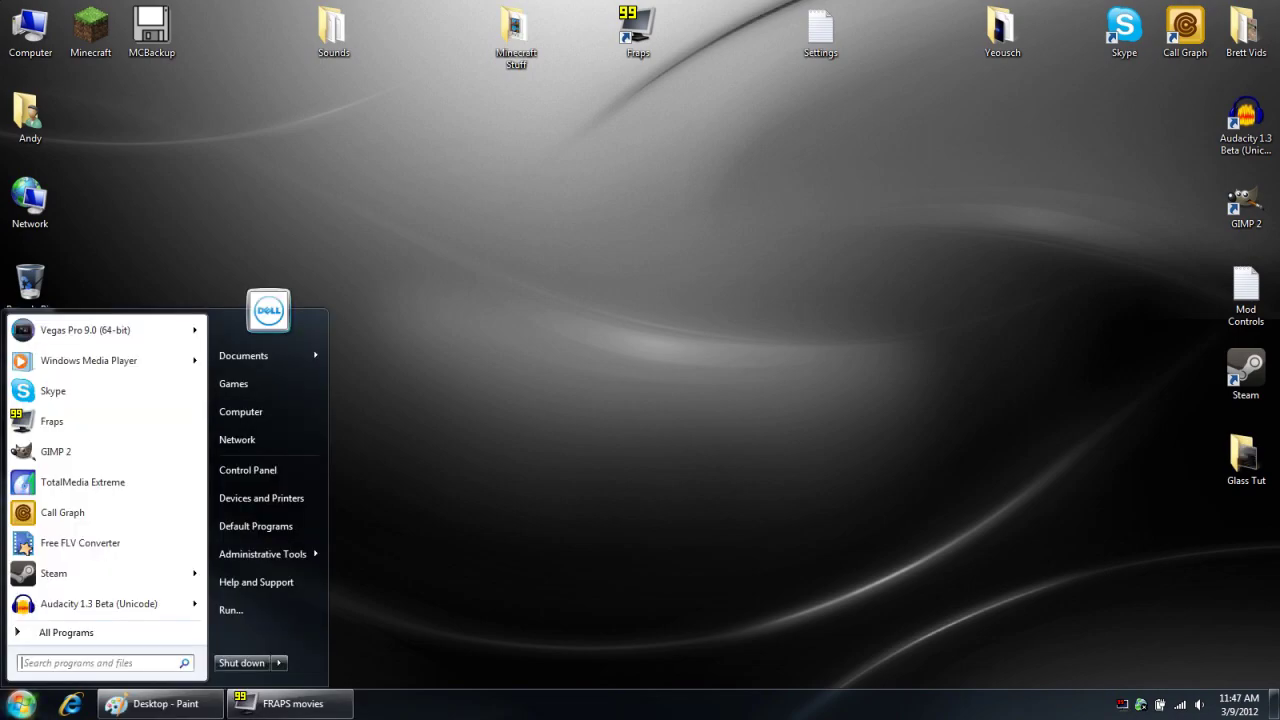
left_click(230, 610)
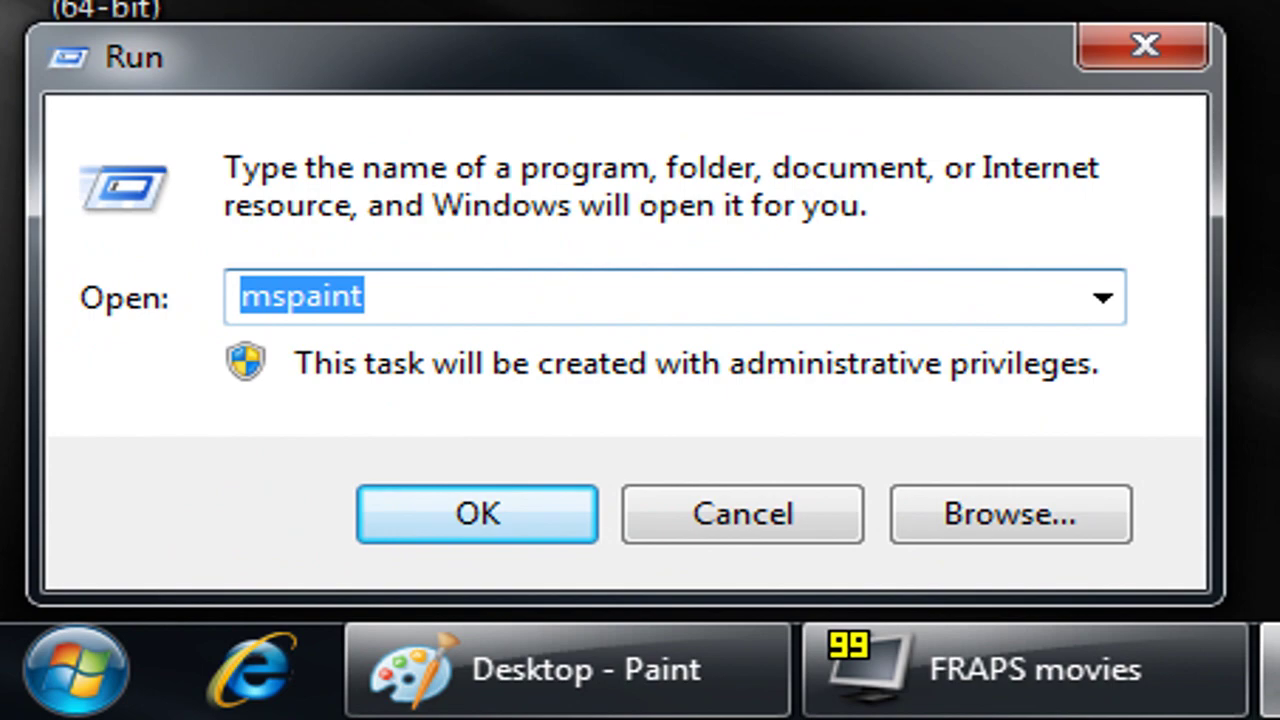
type("%")
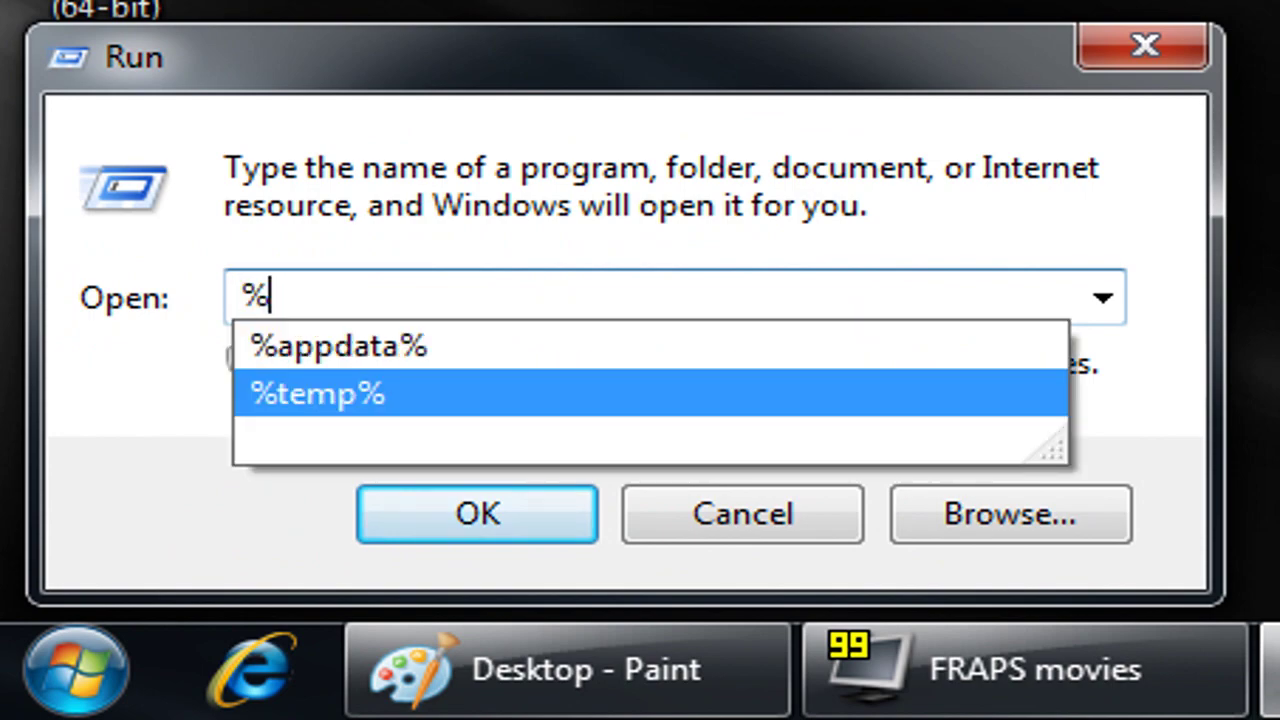
type("appdata%")
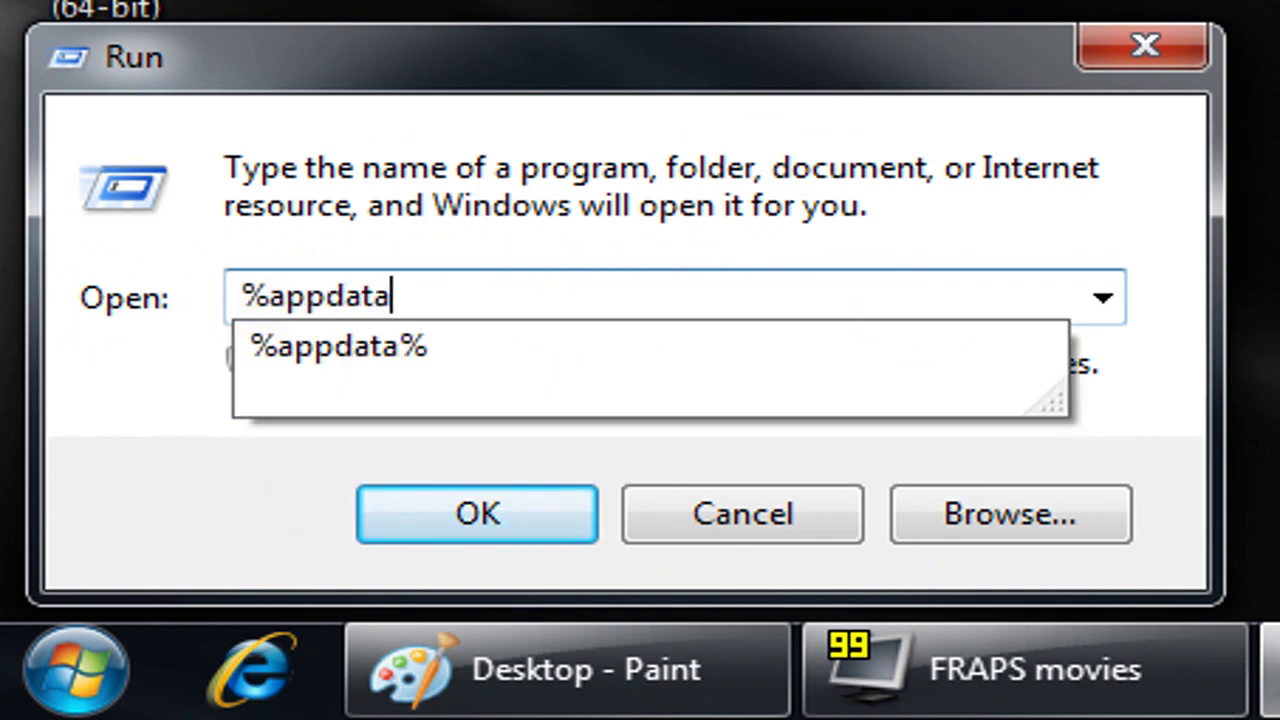
key("Return")
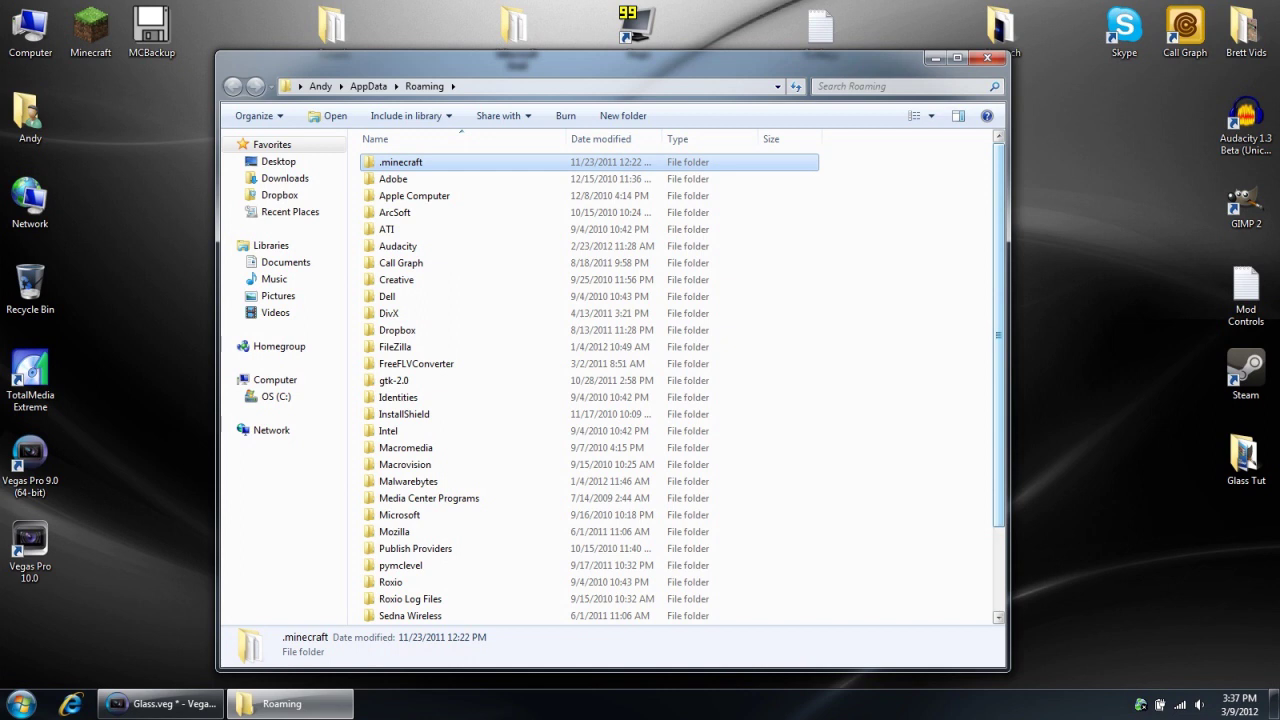
key("Return")
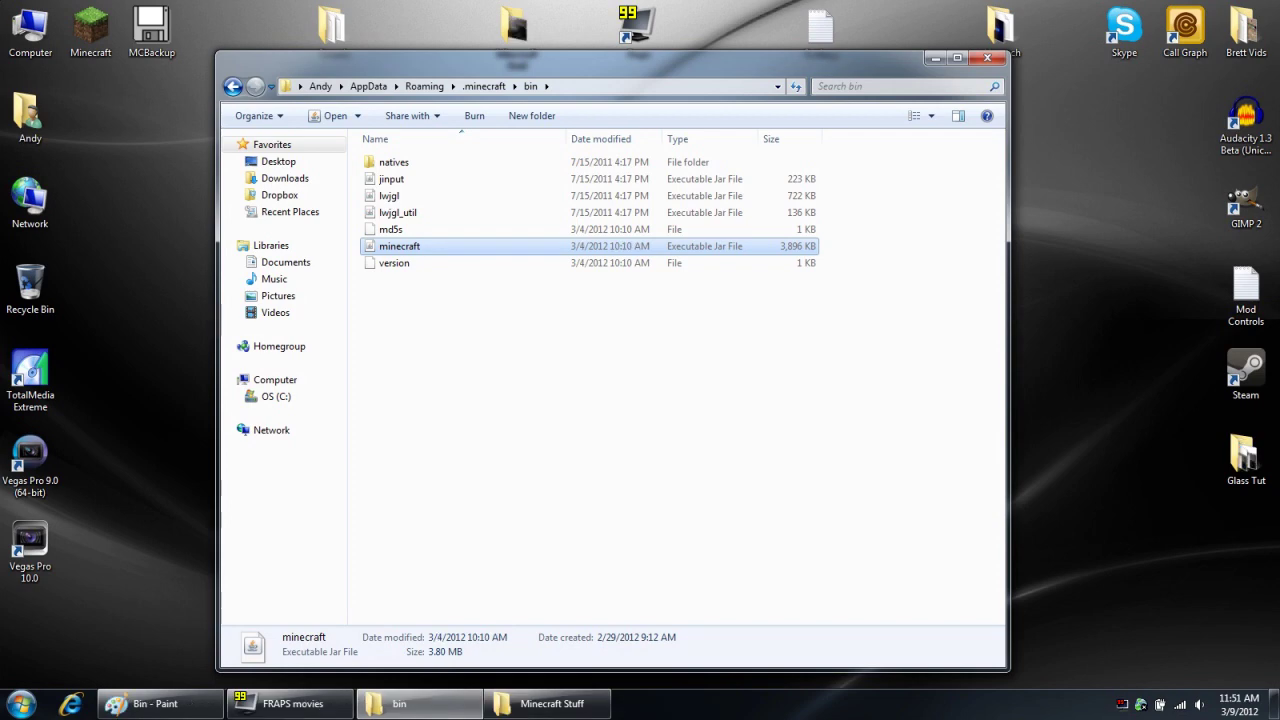
Open the minecraft jar file from the bin folder with WinRAR and dismiss the licence purchase reminder.
right_click(416, 247)
mouse_move(470, 273)
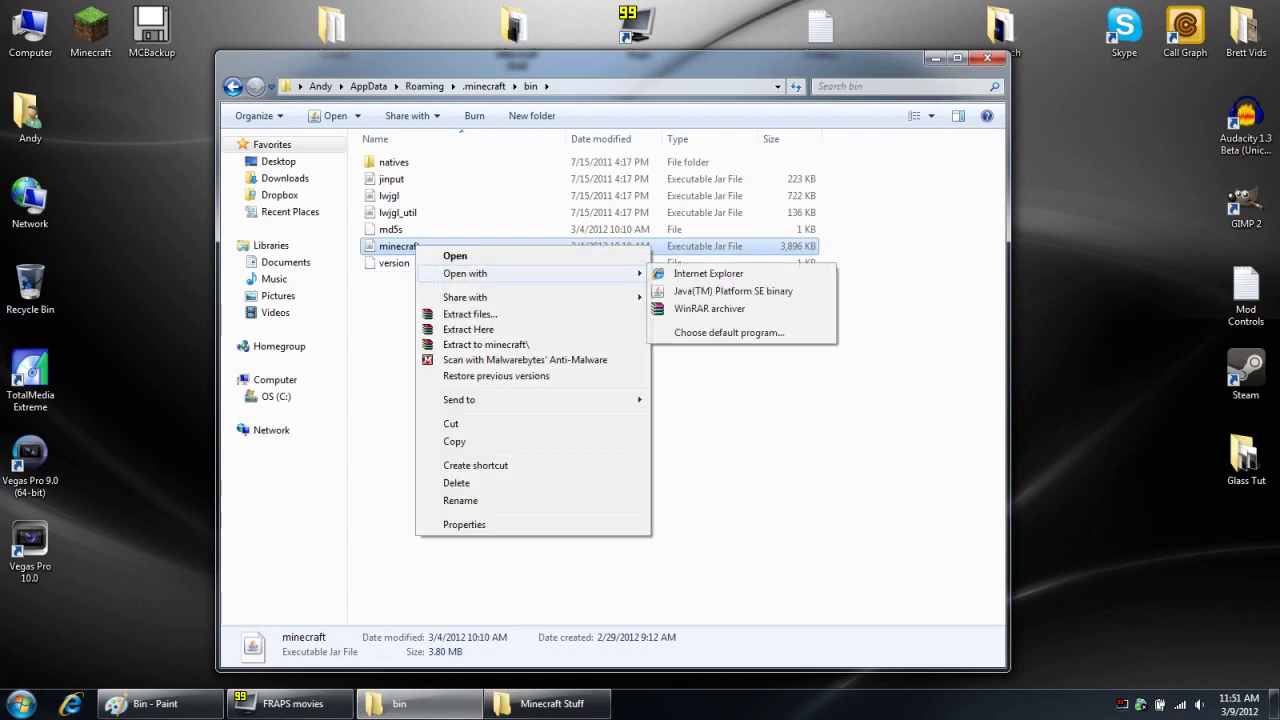
left_click(709, 308)
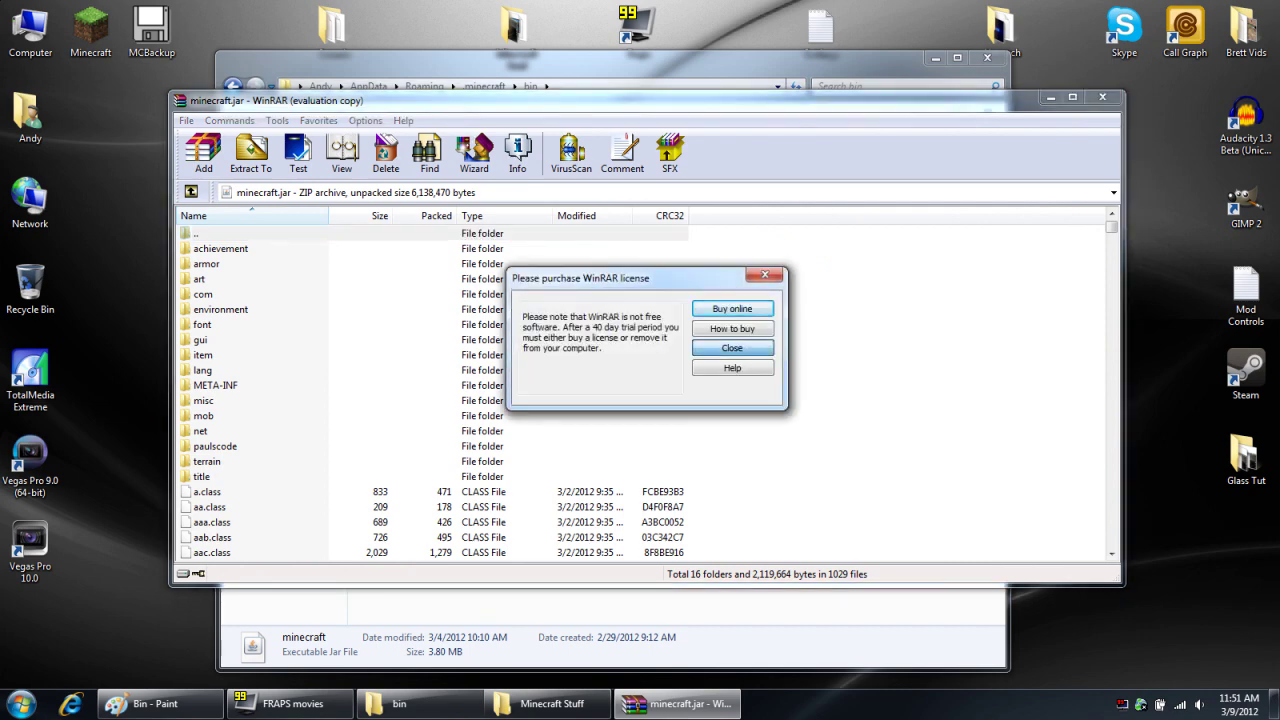
left_click(732, 348)
Find terrain.png in the minecraft.jar archive, extract it to the desktop, and minimize the archive and folder windows.
left_click(207, 491)
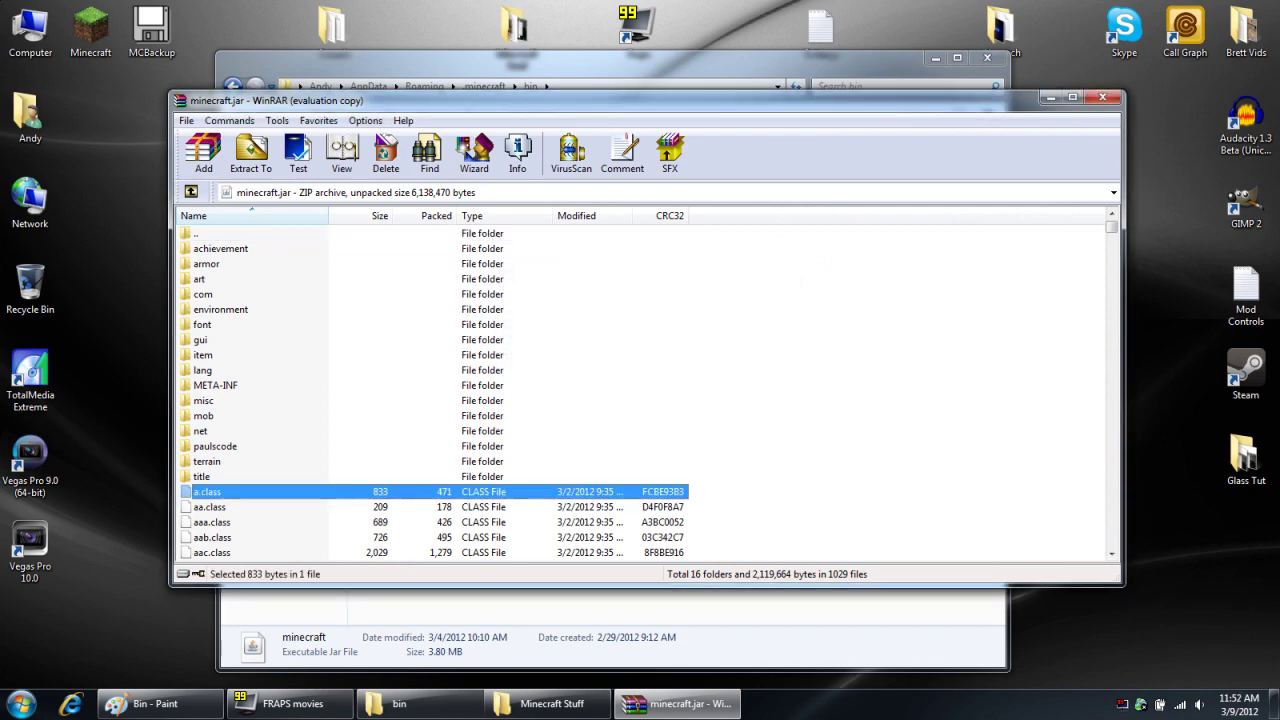
type("ter")
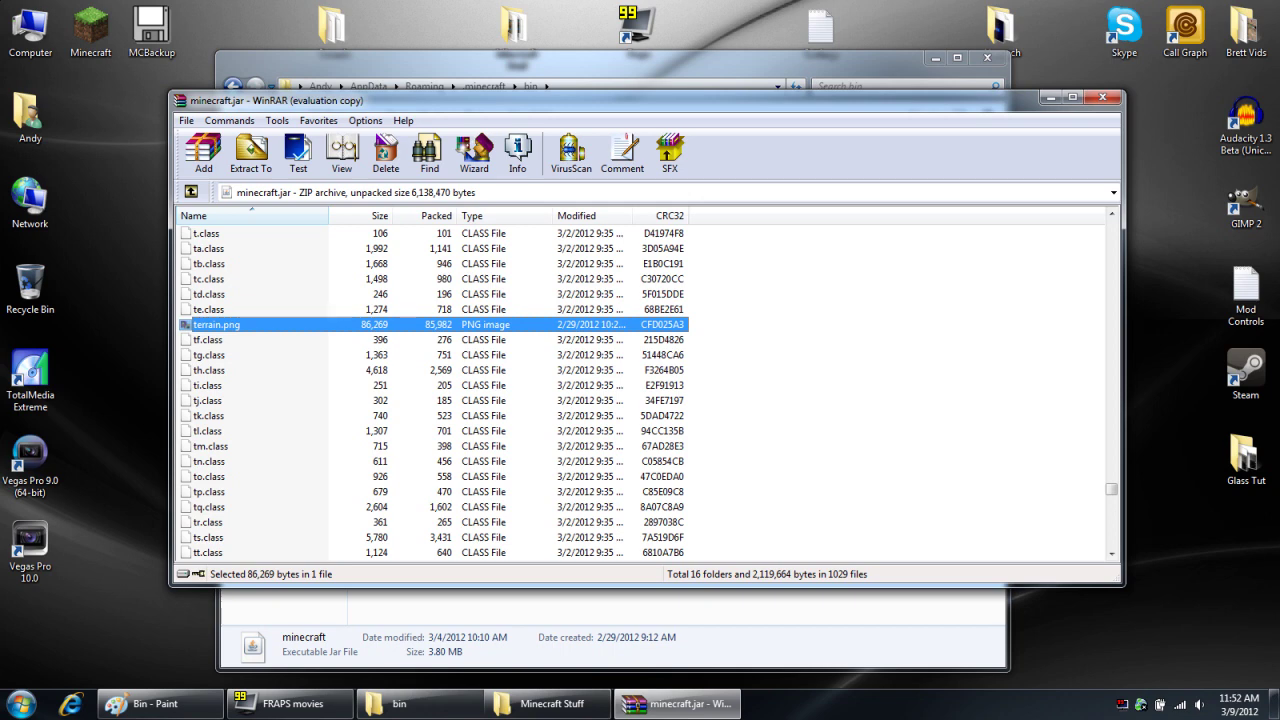
left_click_drag(215, 324, 148, 290)
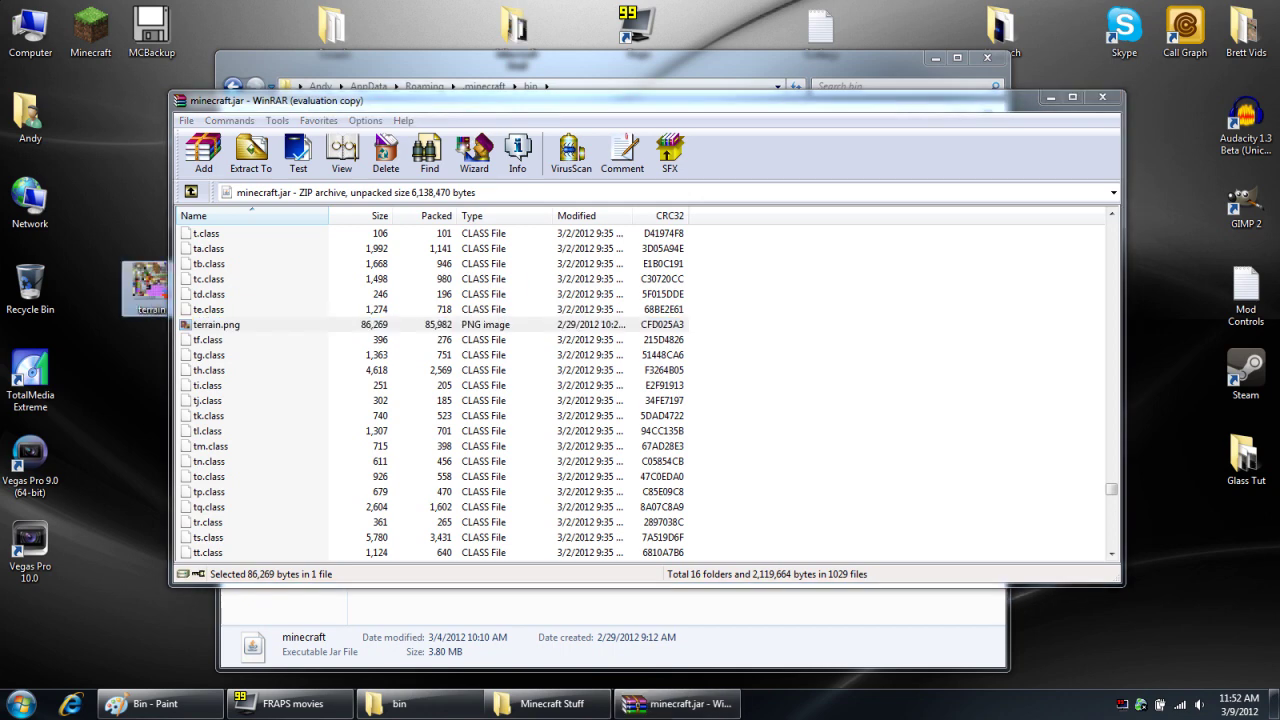
left_click(1050, 97)
left_click(935, 58)
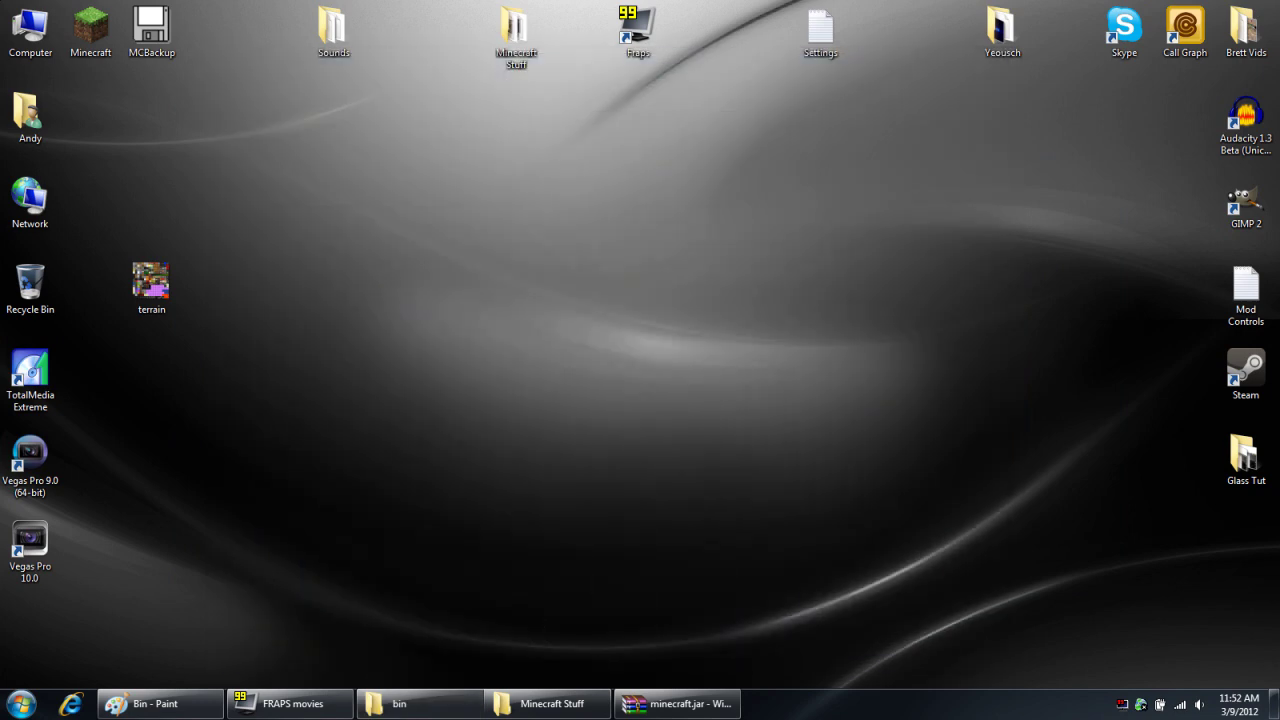
Open the extracted terrain image from the desktop in GIMP for editing.
left_click(151, 288)
right_click(150, 265)
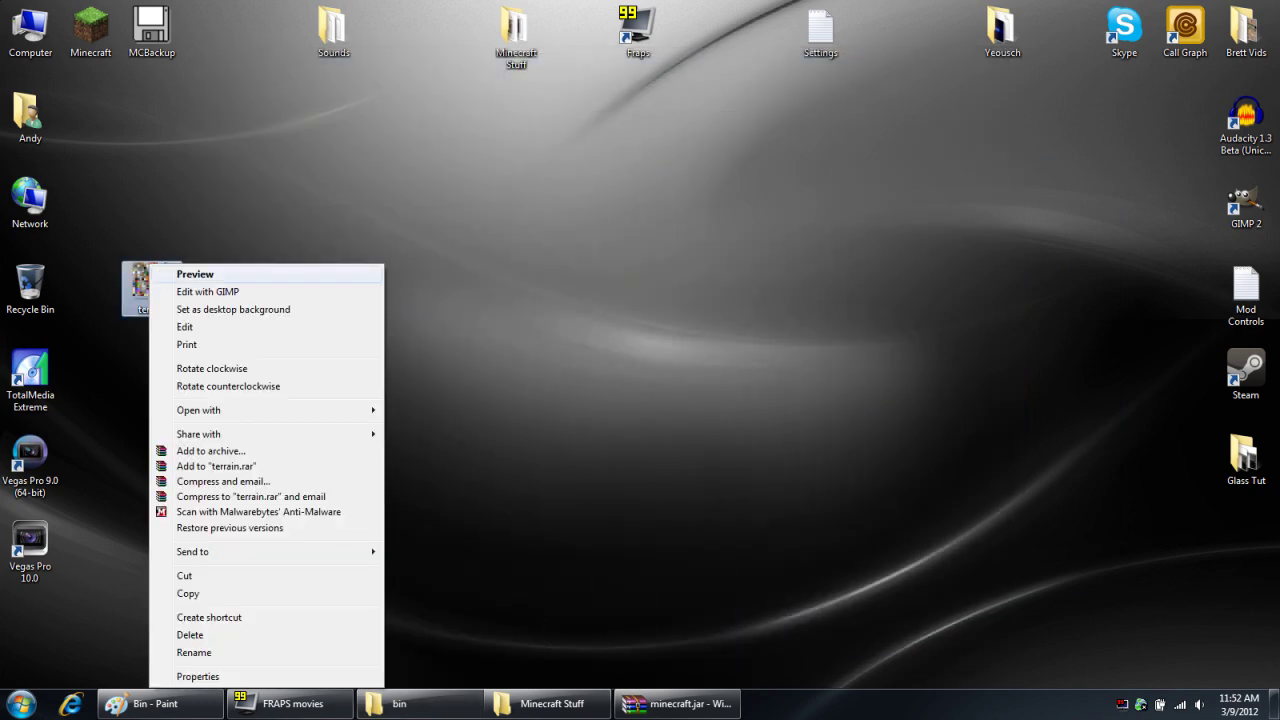
mouse_move(250, 410)
left_click(208, 291)
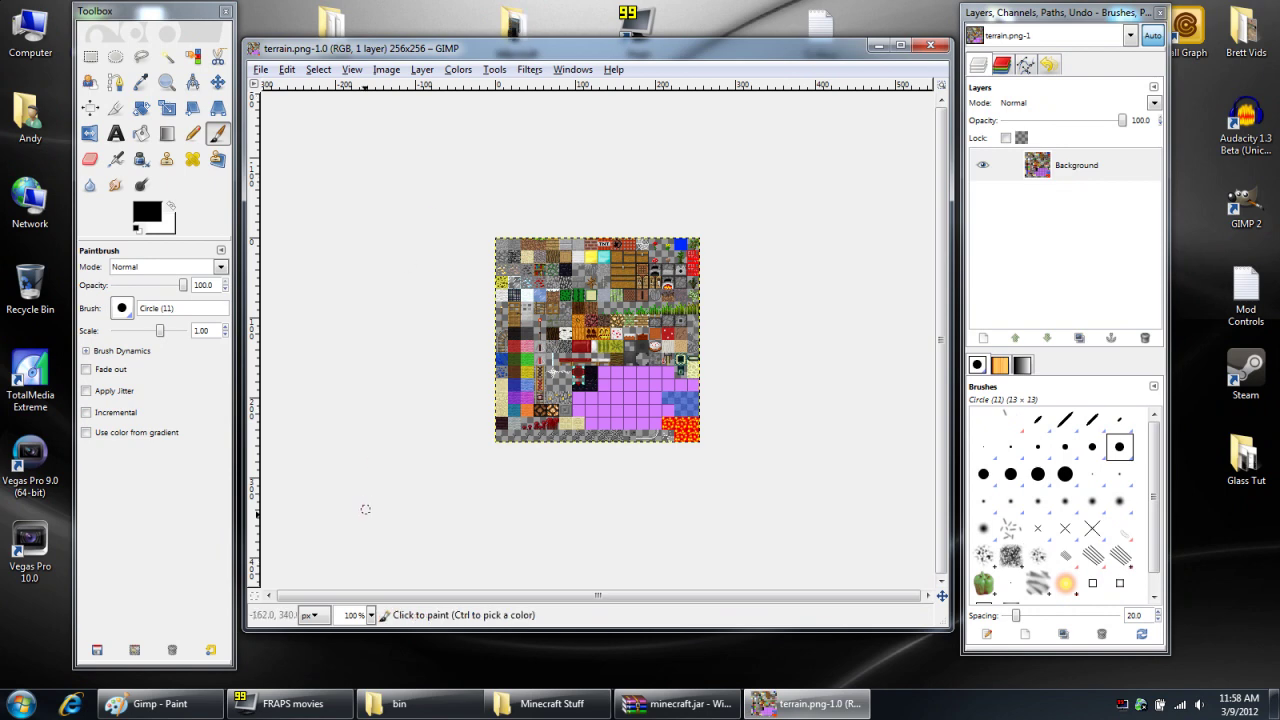
Erase the glass tile's diagonal streaks and border, keeping only its corner pixels, using the Eraser with the Circle (03) brush for the interior.
left_click(370, 615)
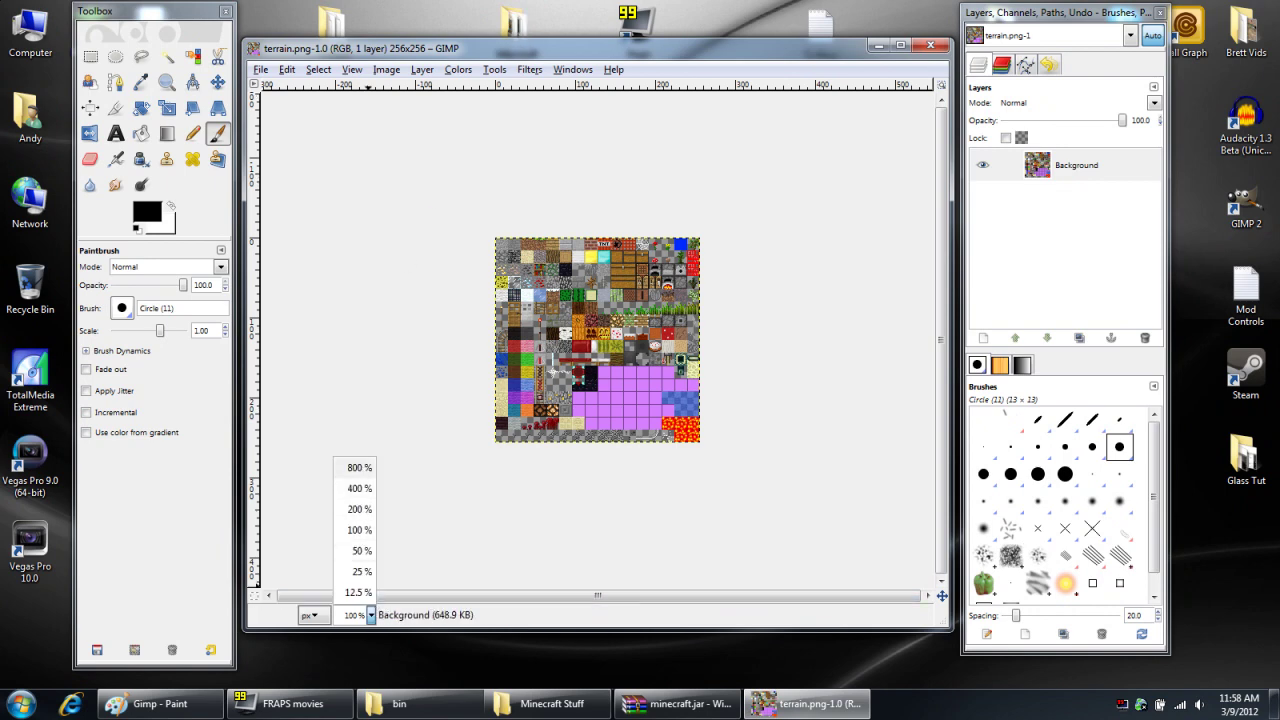
left_click(359, 467)
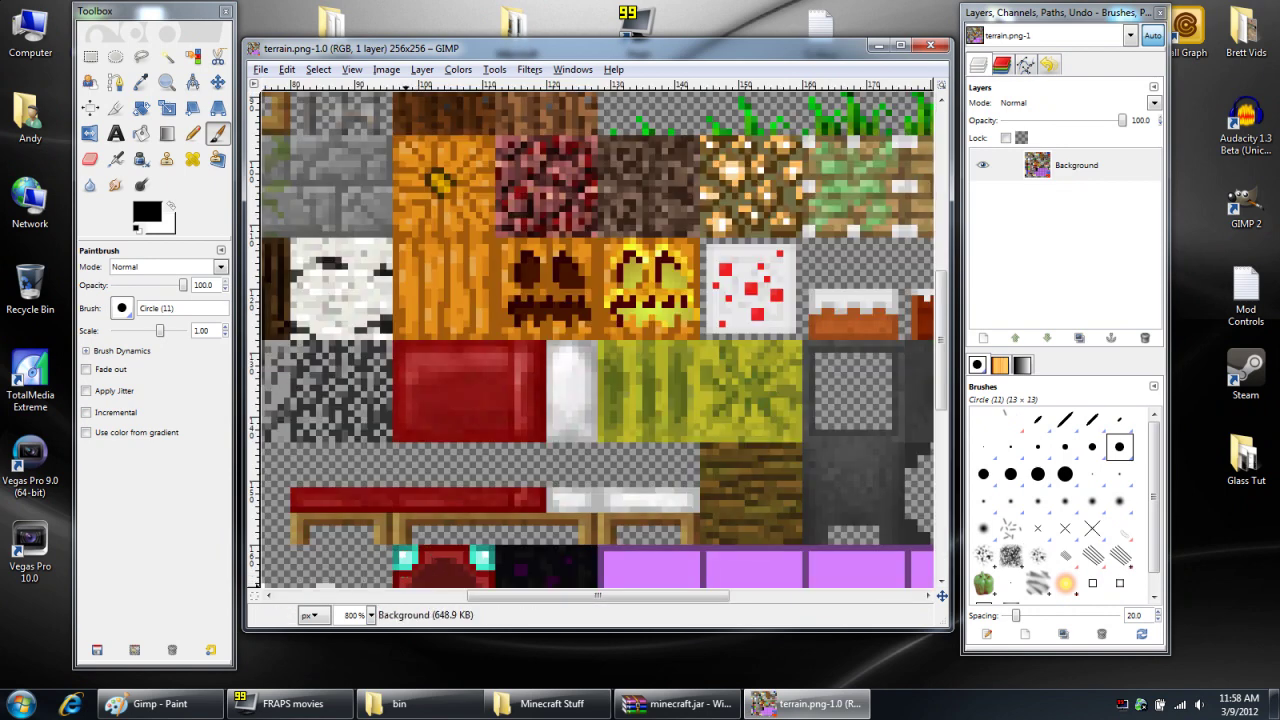
scroll(355, 575, "left", 10)
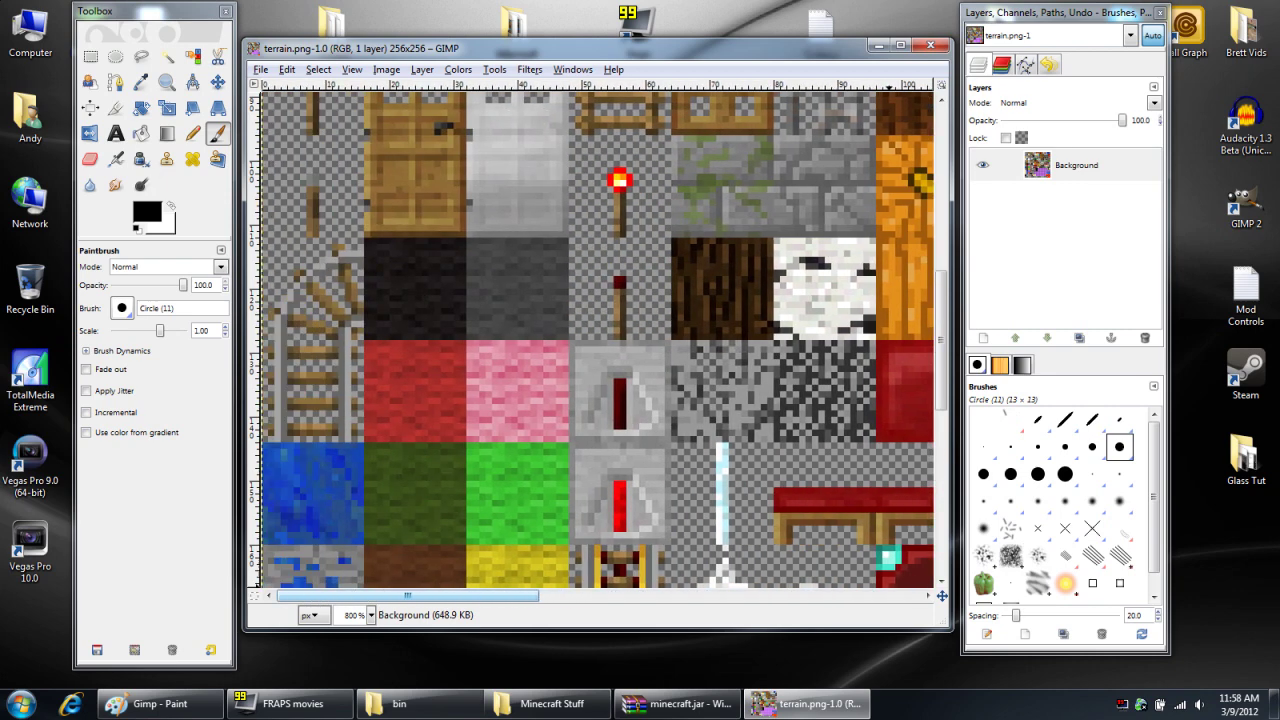
left_click_drag(940, 348, 941, 234)
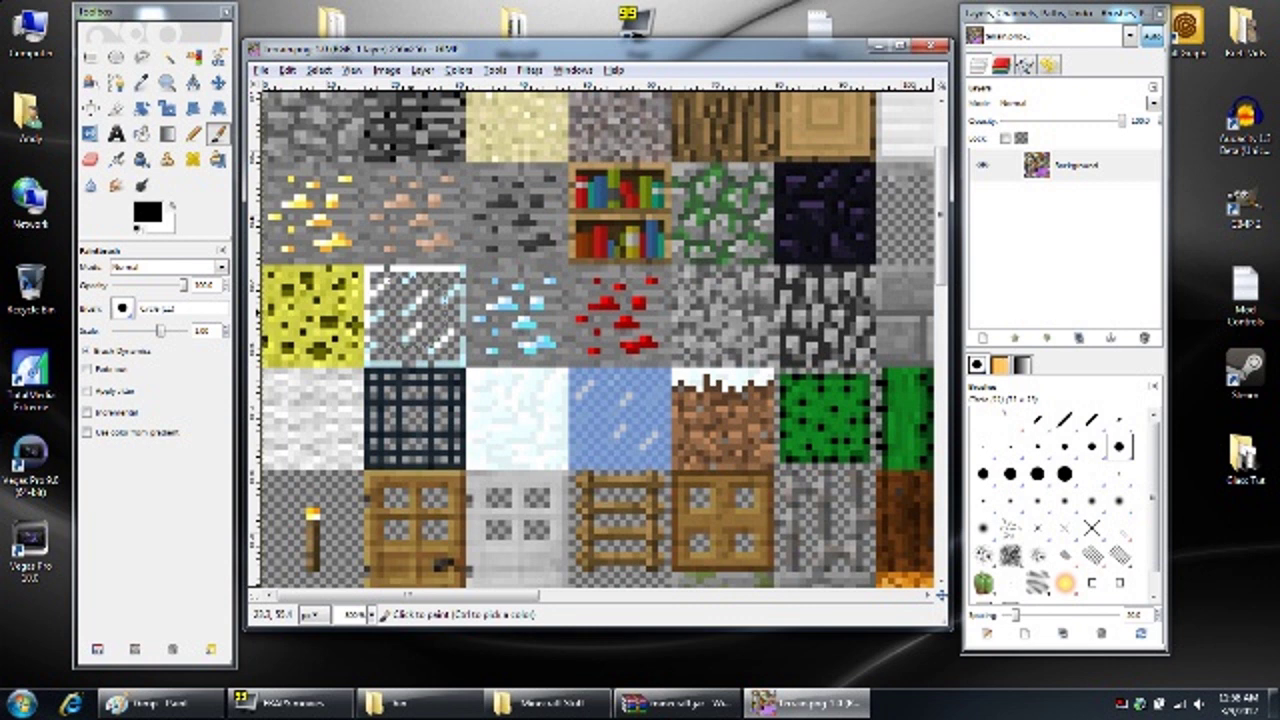
key("shift+e")
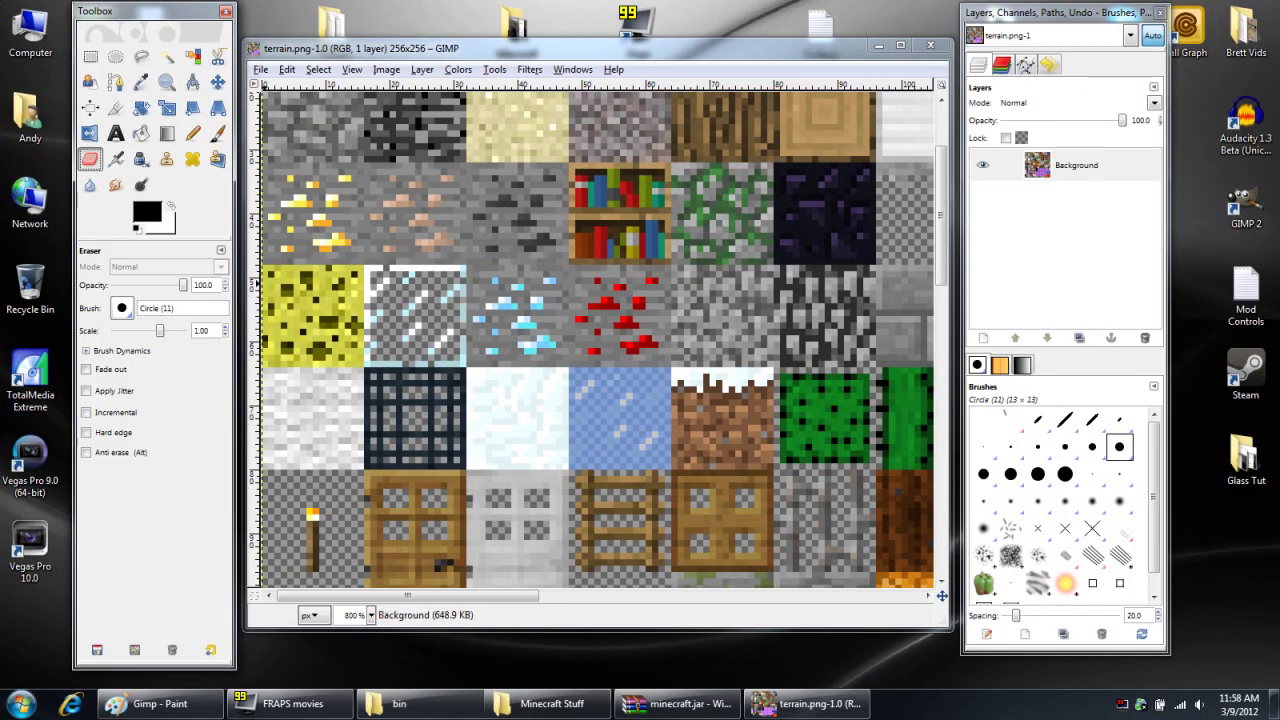
left_click(122, 308)
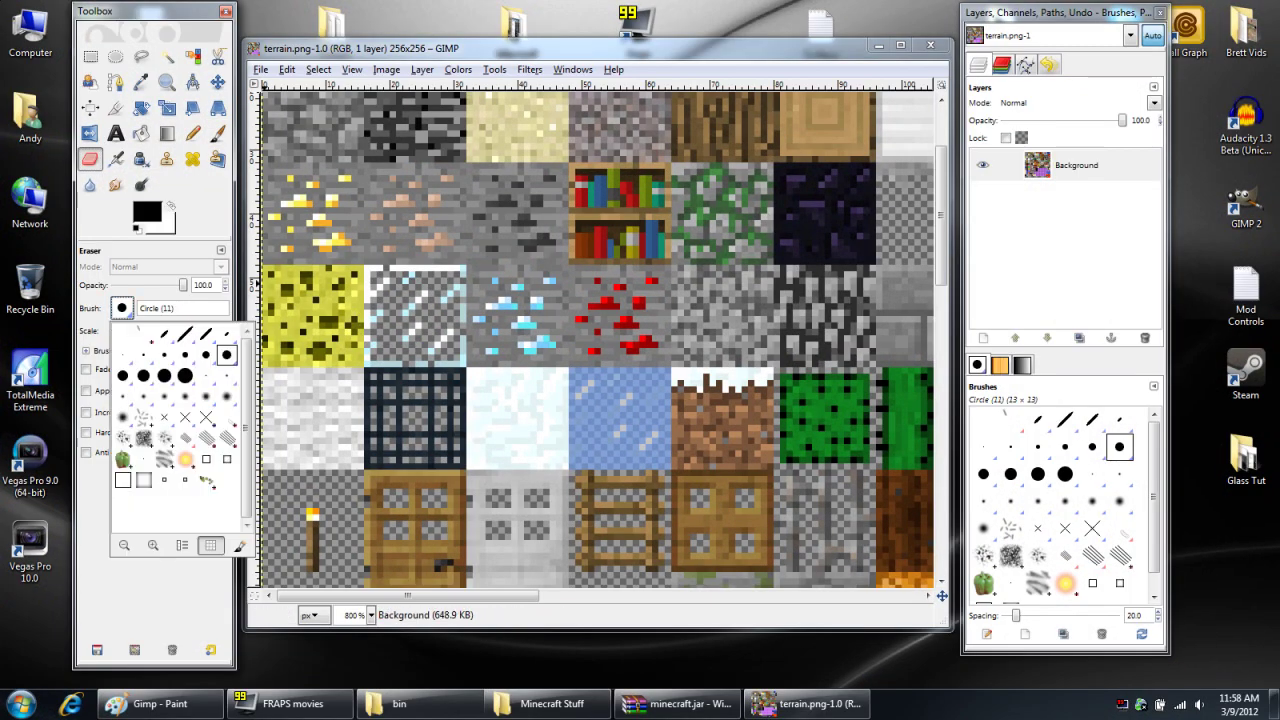
left_click(143, 355)
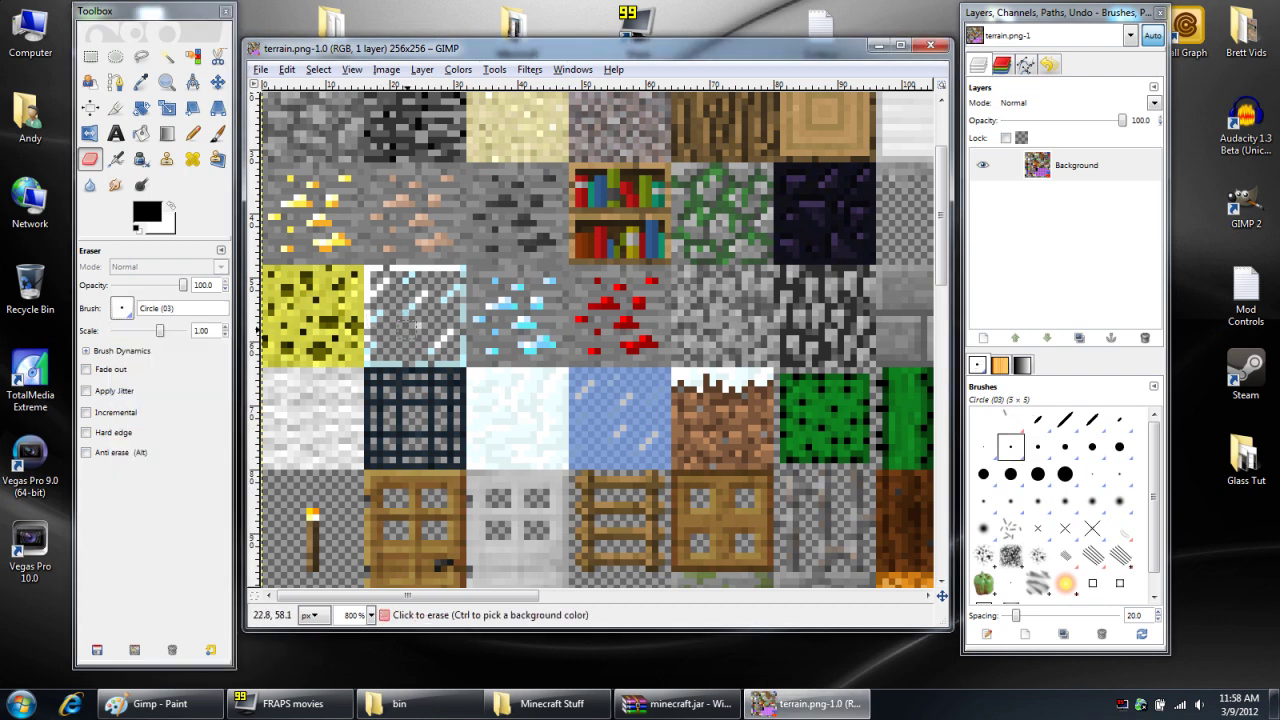
mouse_move(405, 336)
left_mouse_down()
mouse_move(414, 297)
mouse_move(428, 296)
mouse_move(382, 283)
mouse_move(380, 335)
mouse_move(413, 348)
mouse_move(441, 348)
mouse_move(451, 283)
mouse_move(439, 350)
mouse_move(408, 352)
mouse_move(379, 344)
mouse_move(377, 284)
mouse_move(377, 351)
mouse_move(447, 355)
mouse_move(394, 360)
left_mouse_up()
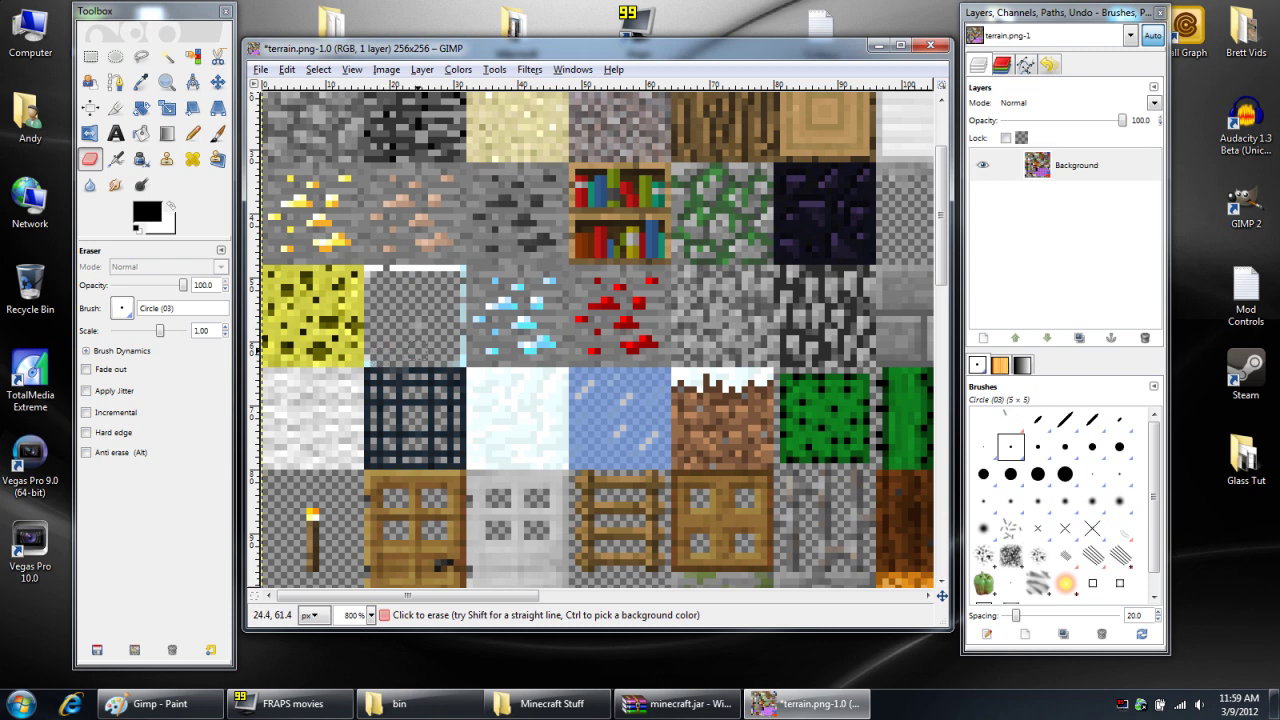
key("ctrl+z")
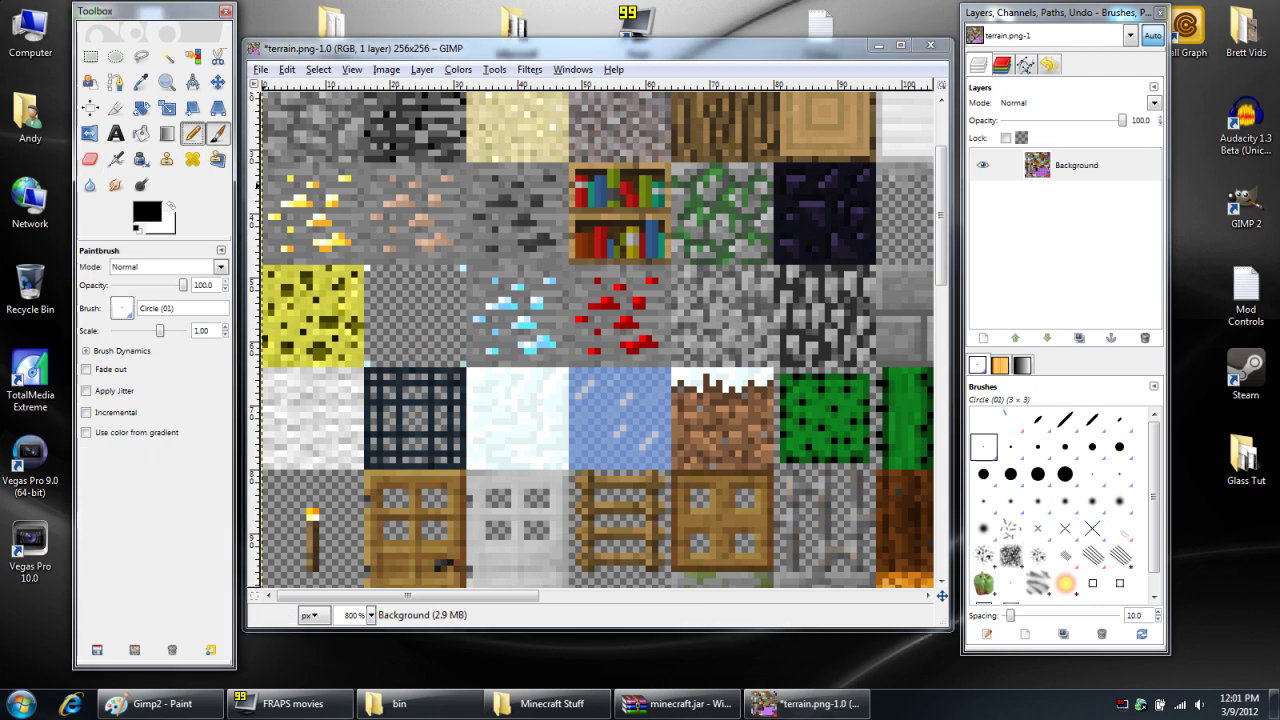
Draw small white L-shaped marks in the four corners of the glass tile using the Pencil with the Circle (01) brush.
left_click(122, 308)
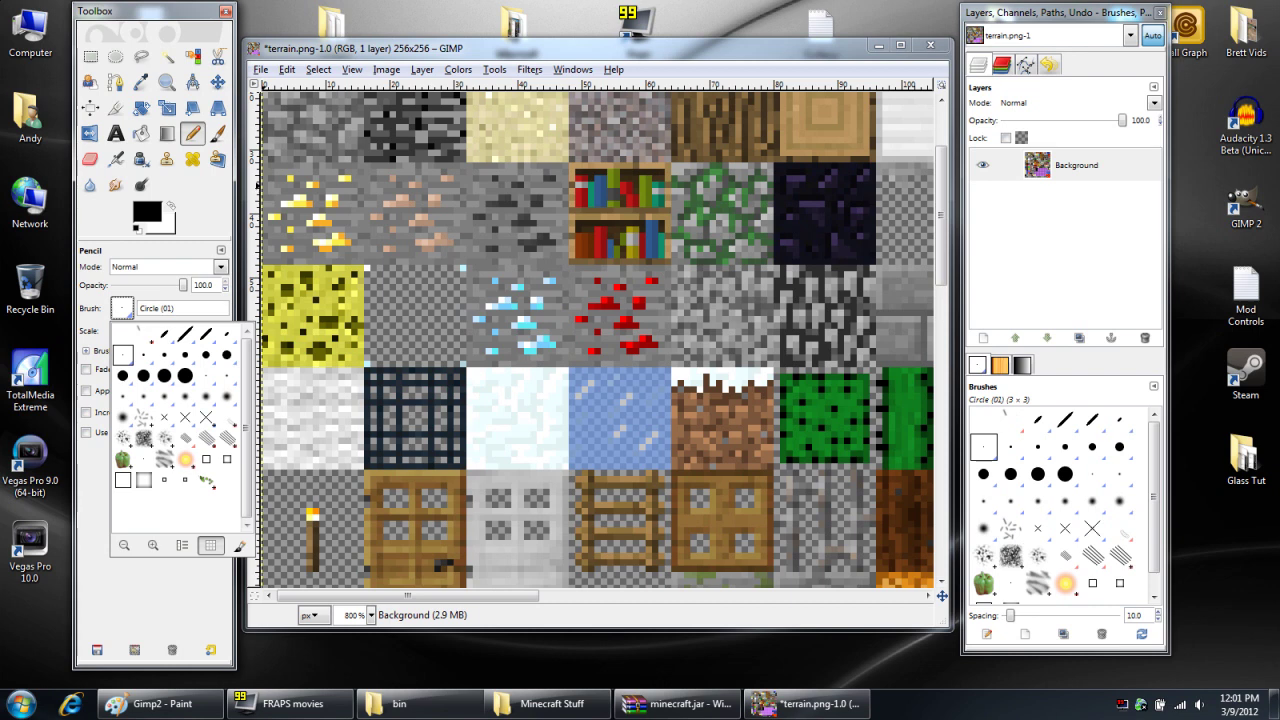
key("Escape")
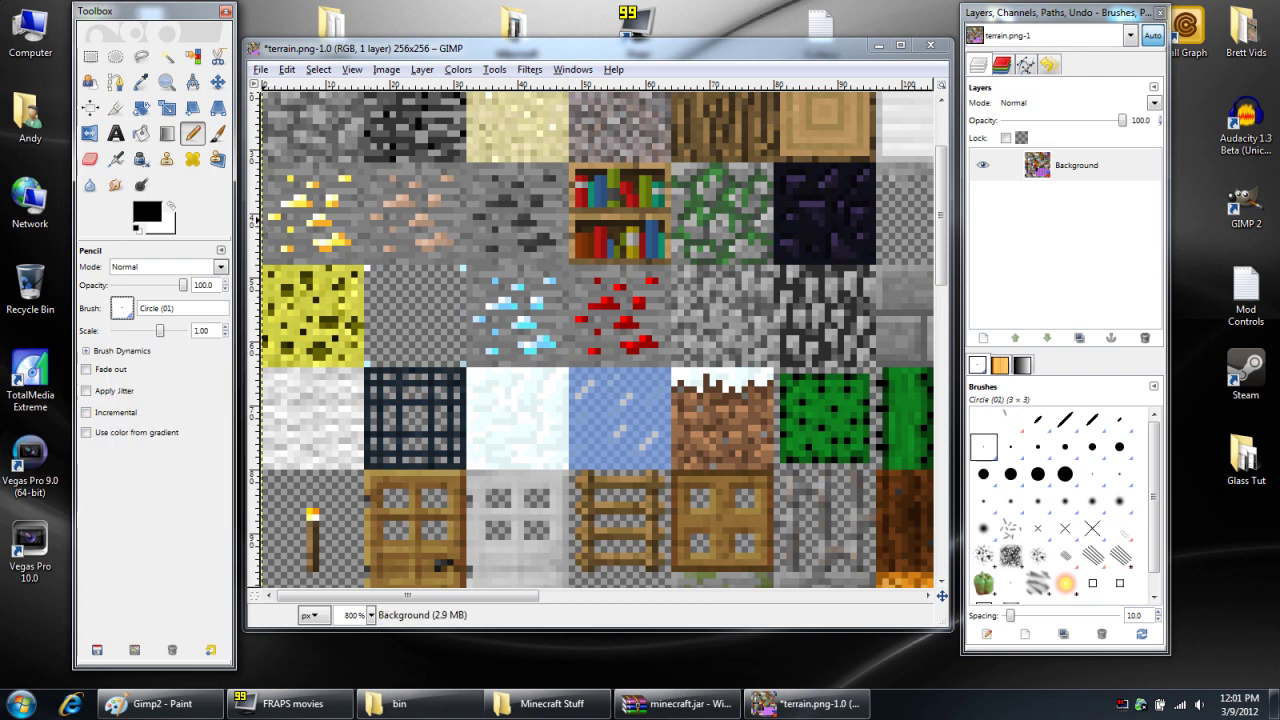
key("x")
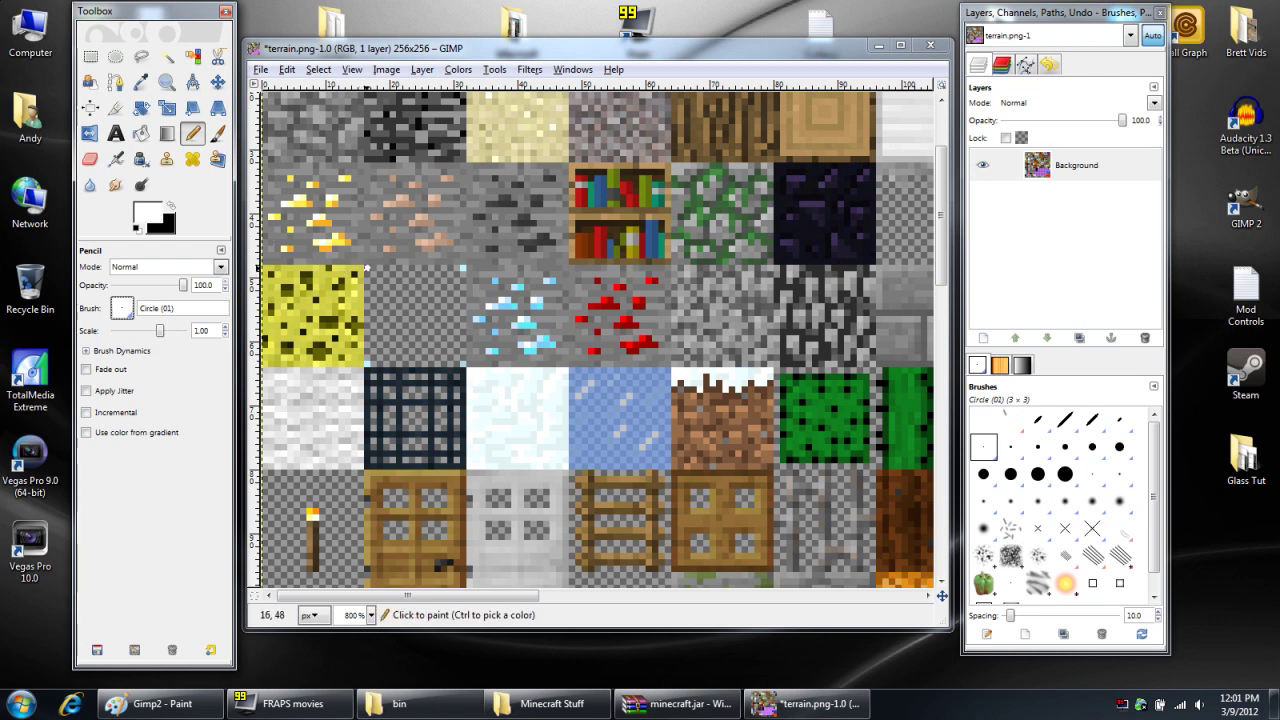
left_click(368, 270)
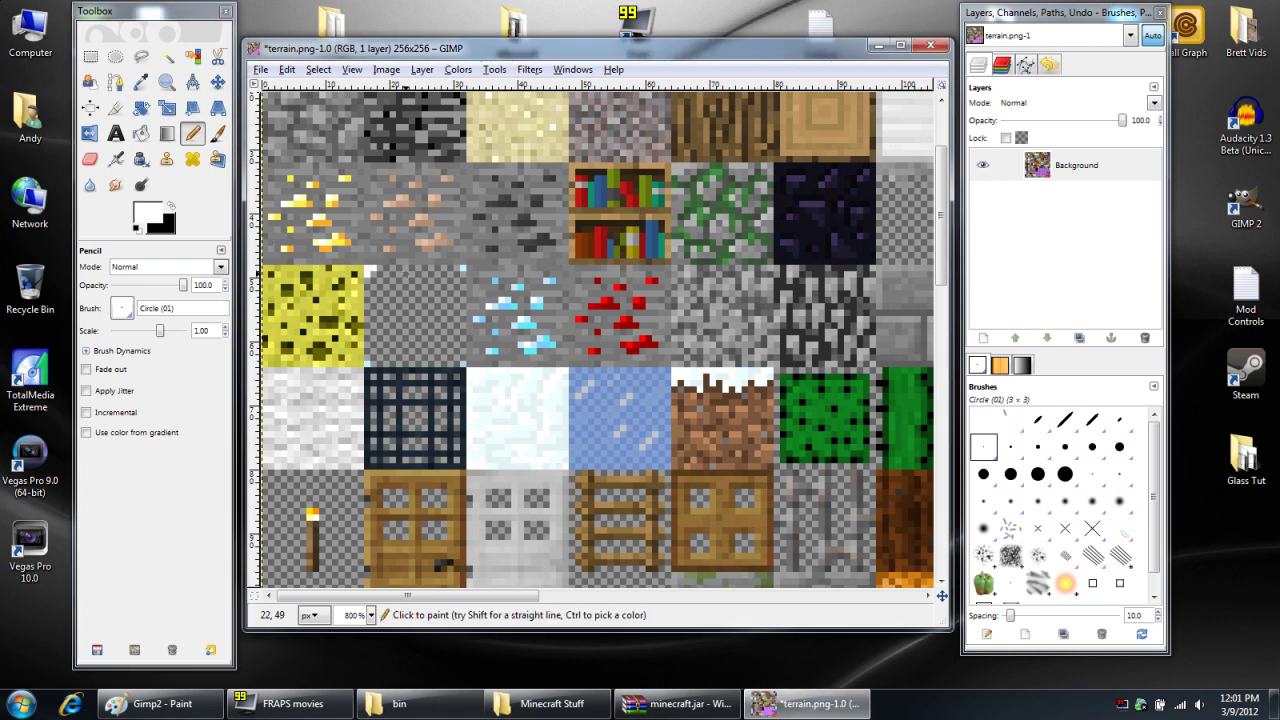
left_click(458, 268)
left_click(464, 274)
left_click(464, 358)
left_click(464, 364)
left_click(457, 364)
left_click(374, 364)
left_click(367, 364)
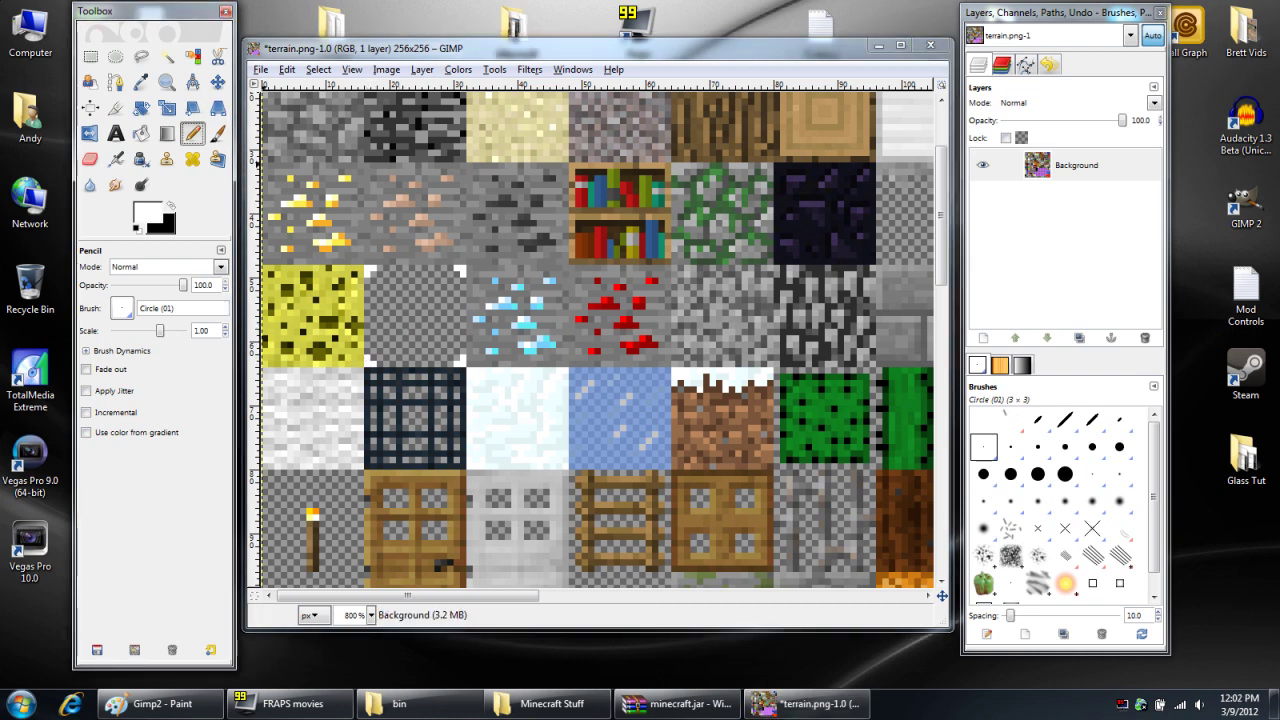
Save the edited terrain image over the desktop file and close GIMP.
left_click(260, 69)
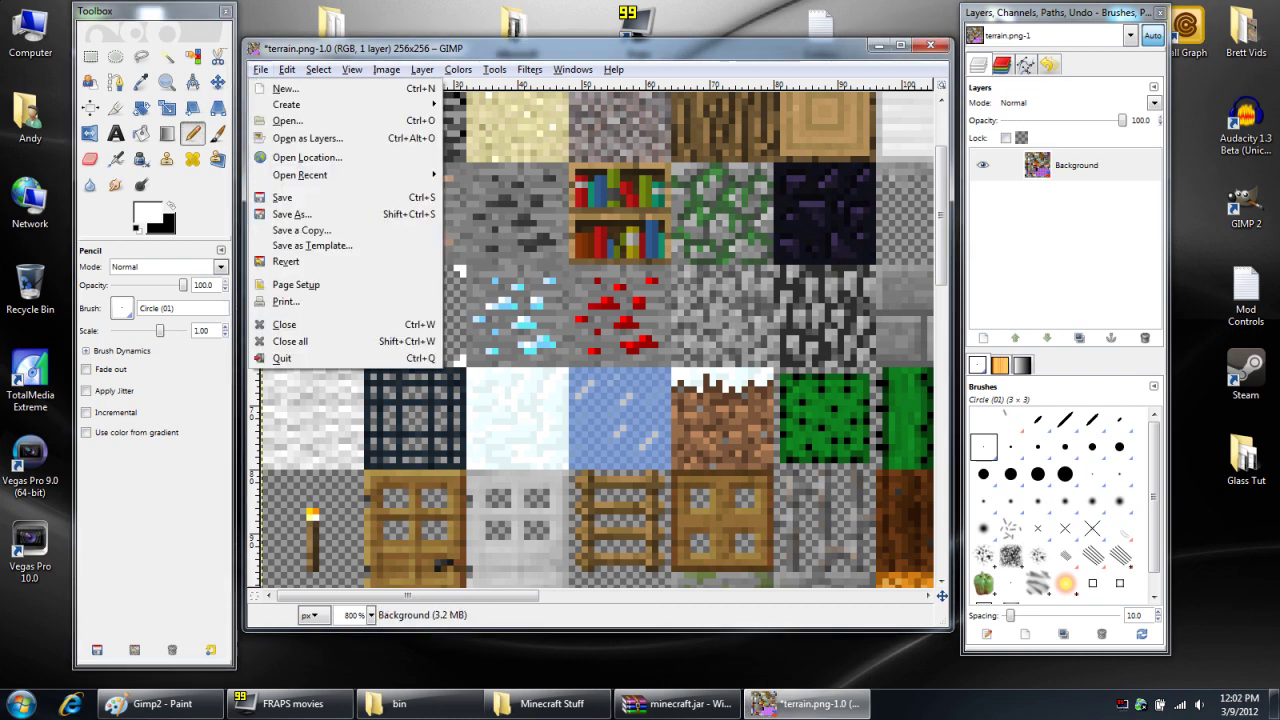
left_click(282, 197)
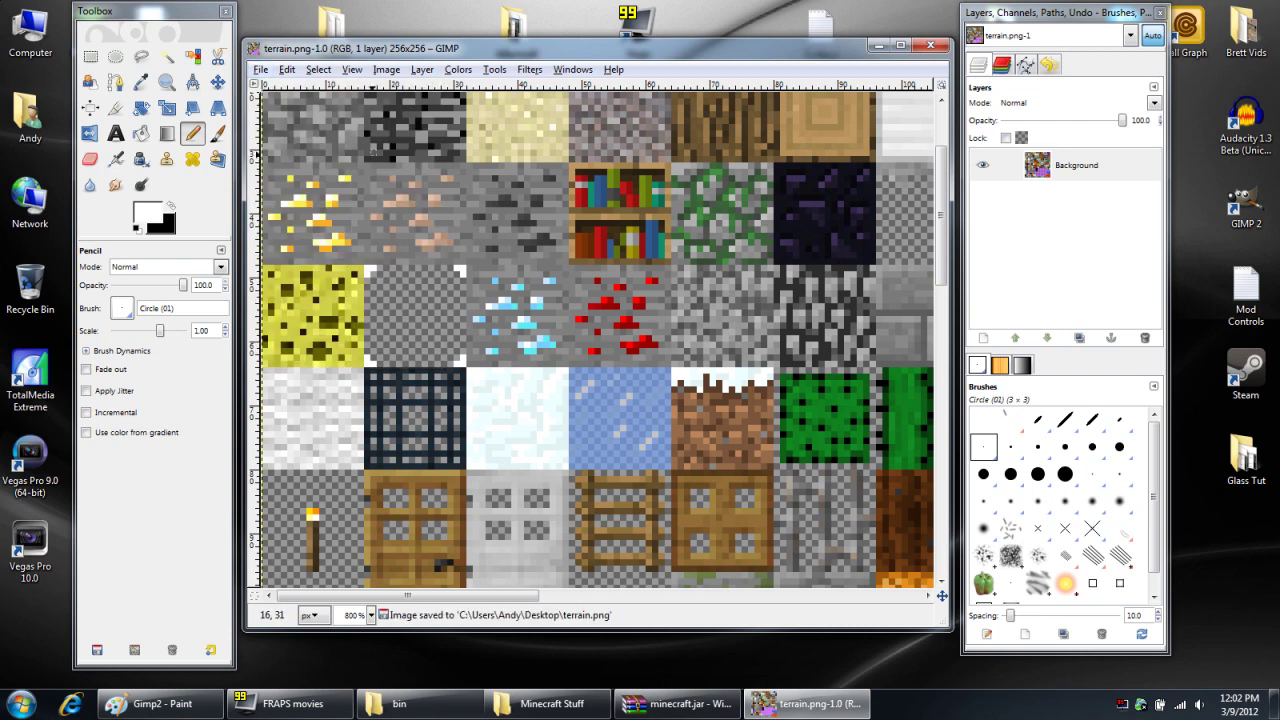
left_click(930, 45)
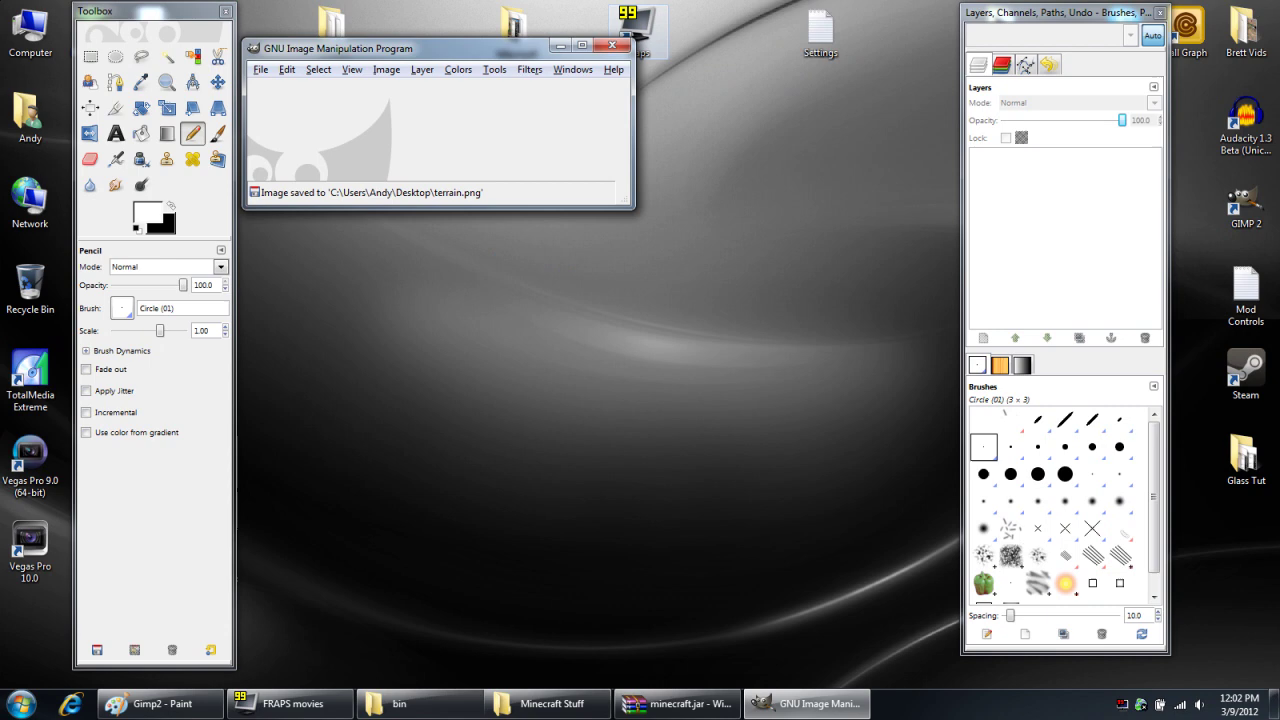
left_click(612, 45)
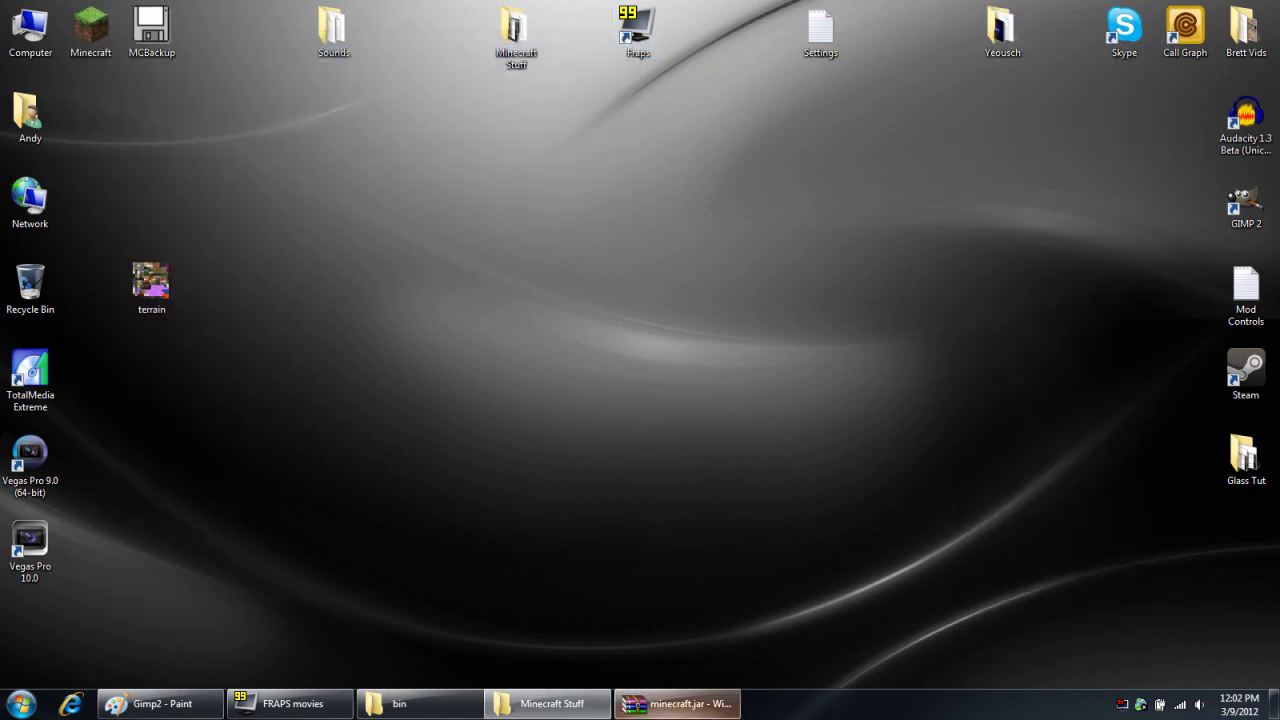
Replace terrain.png inside minecraft.jar with the edited desktop copy, keeping the Add and replace files update mode.
left_click(677, 704)
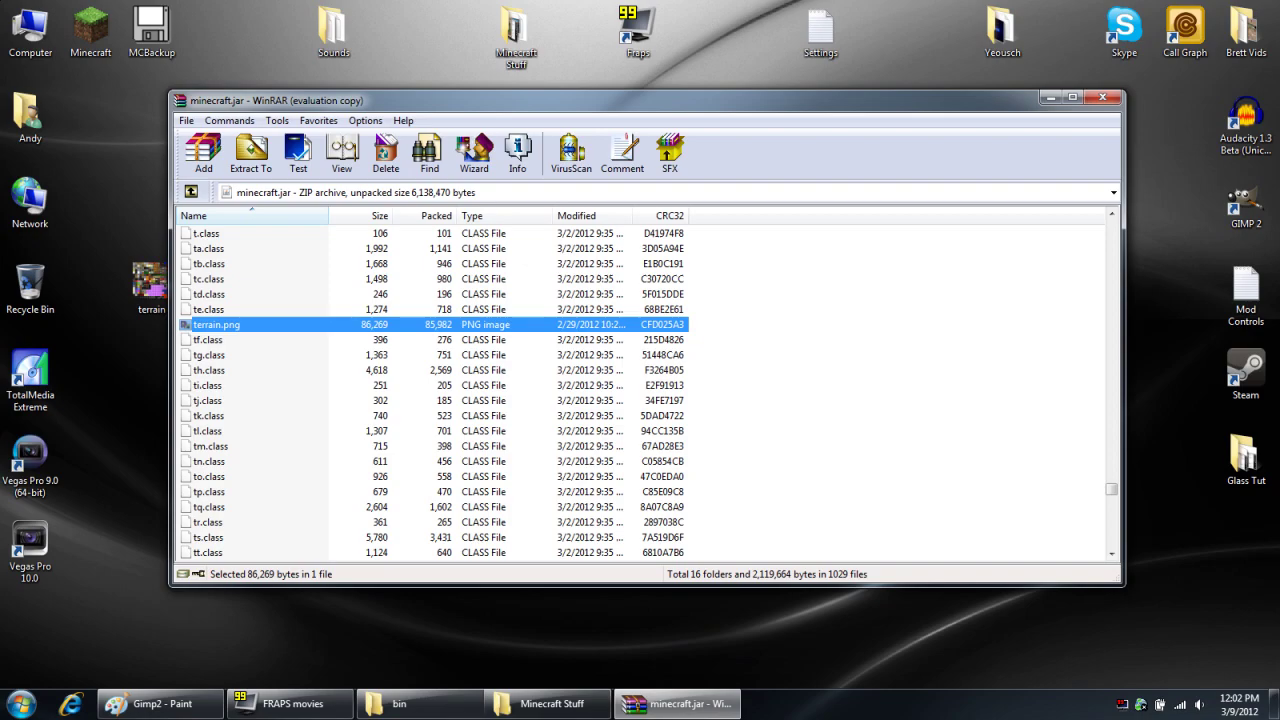
left_click_drag(150, 285, 260, 326)
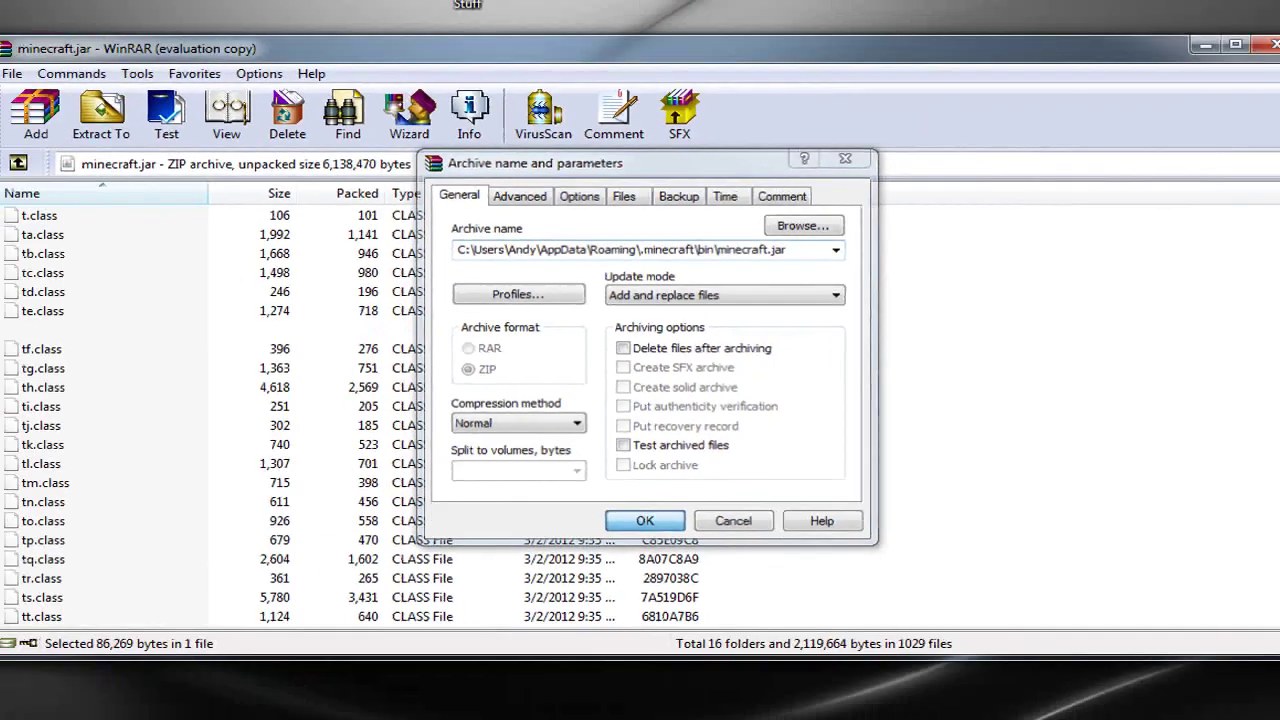
key("Return")
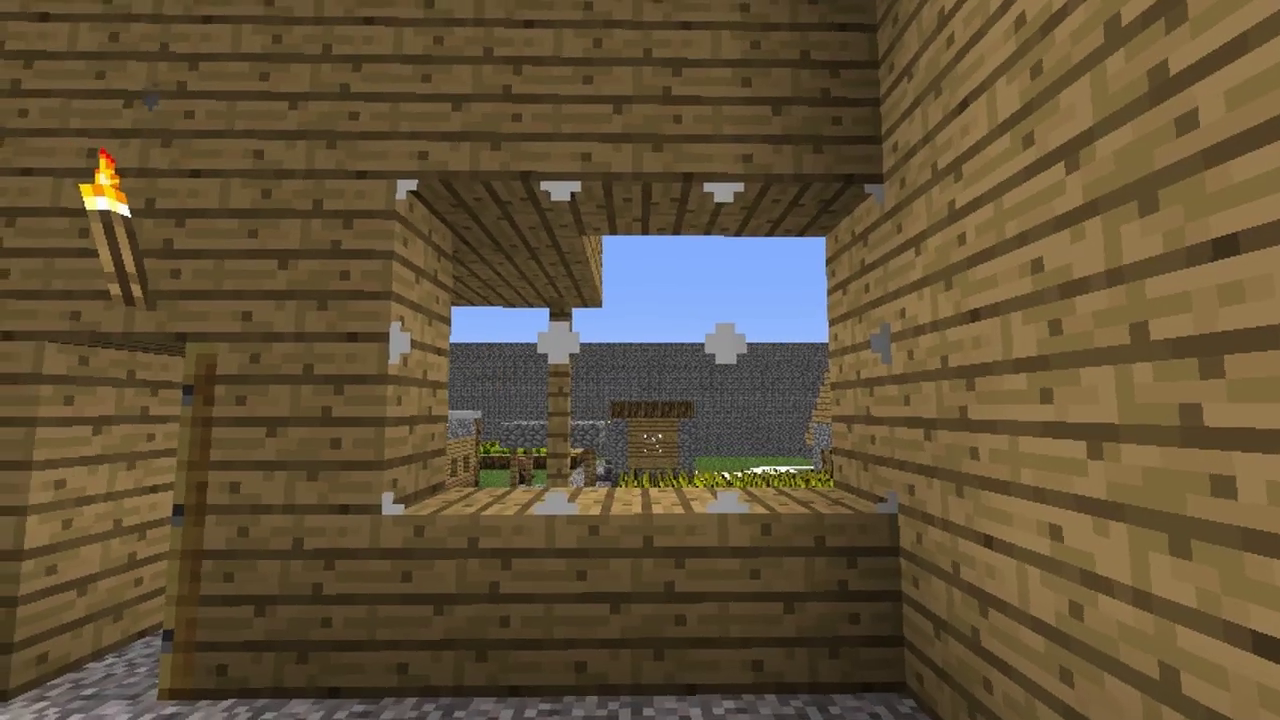
key("d")
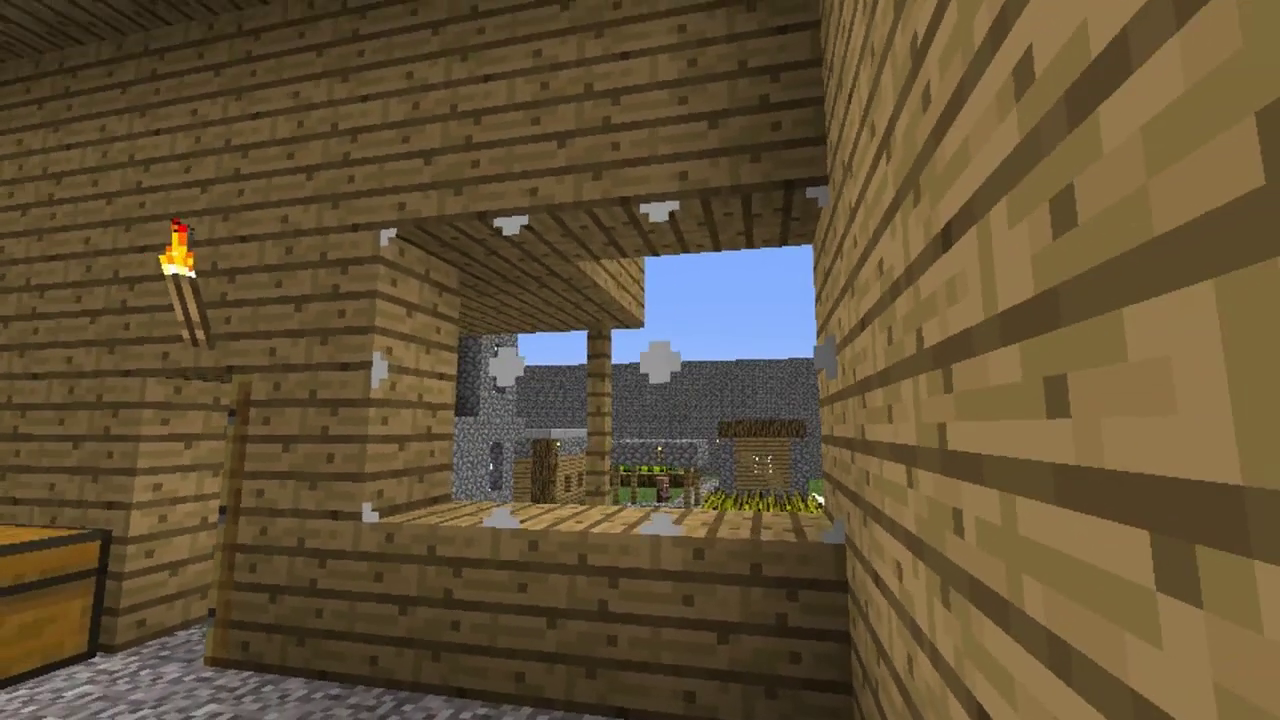
key("w")
key("a")
key("s")
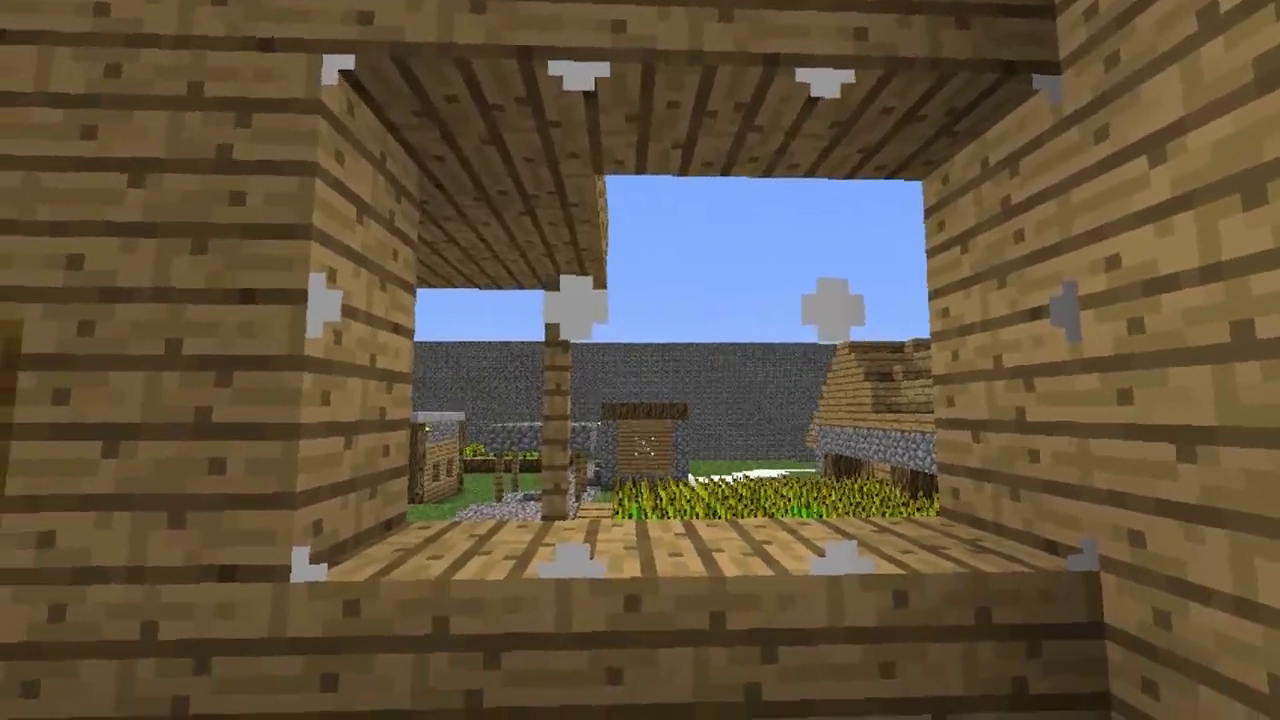
key("w")
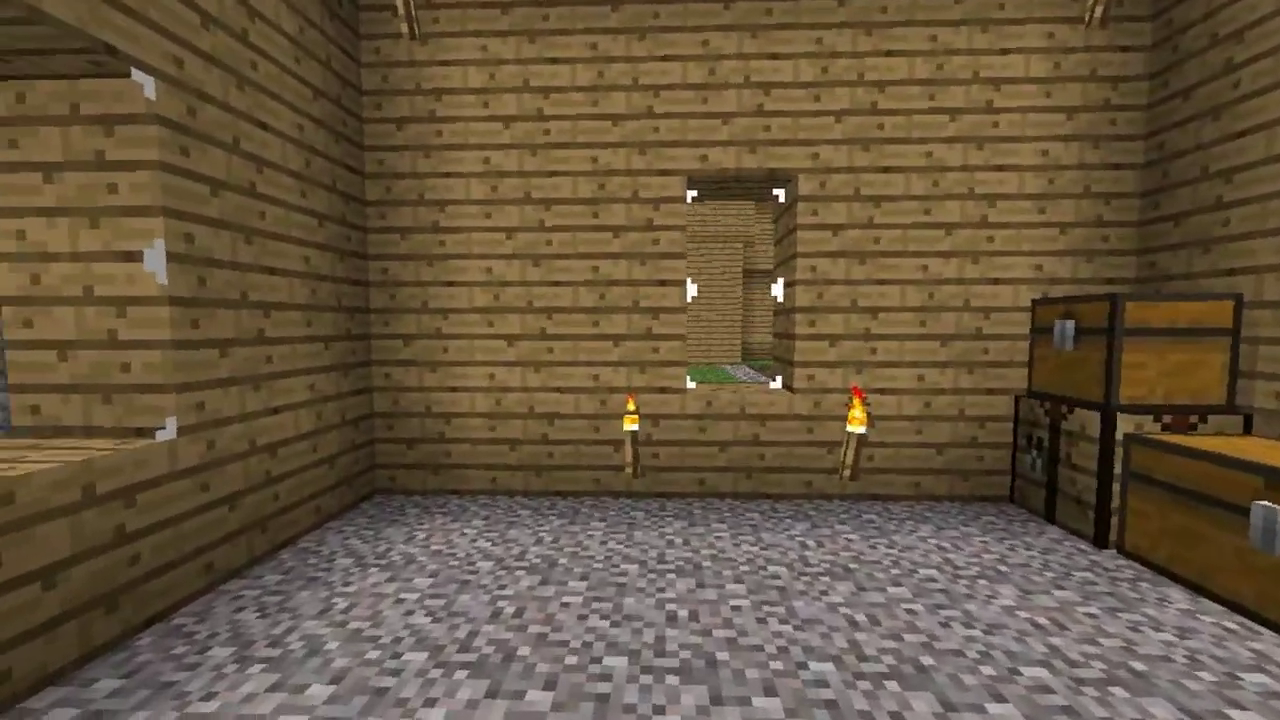
key("w")
key("a")
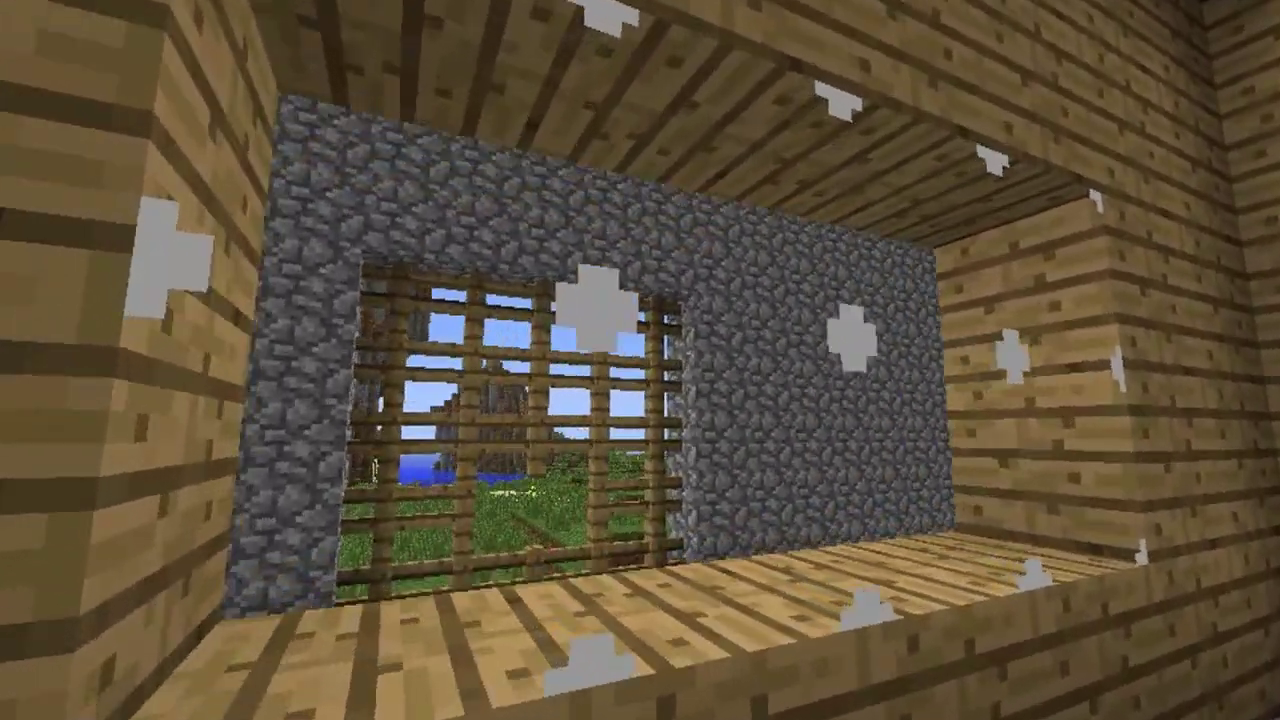